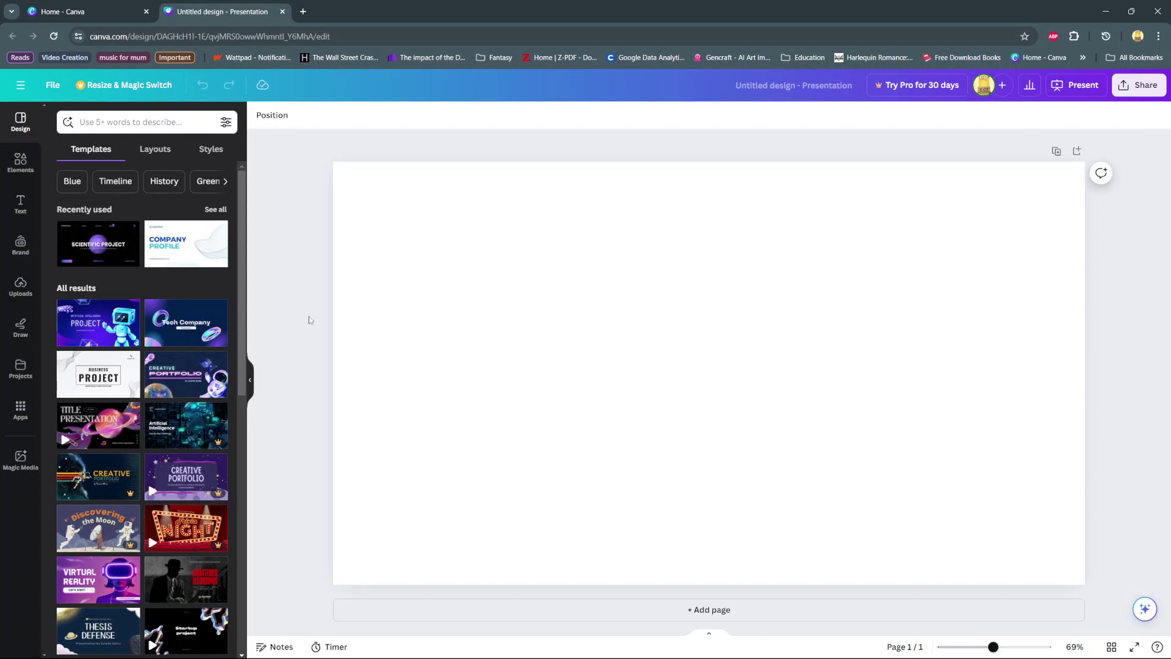
Apply the purple-to-cyan gradient as the slide background after trying two other gradients.
{"action": "left_click", "coordinate": [388, 263]}
{"action": "left_click", "coordinate": [260, 115]}
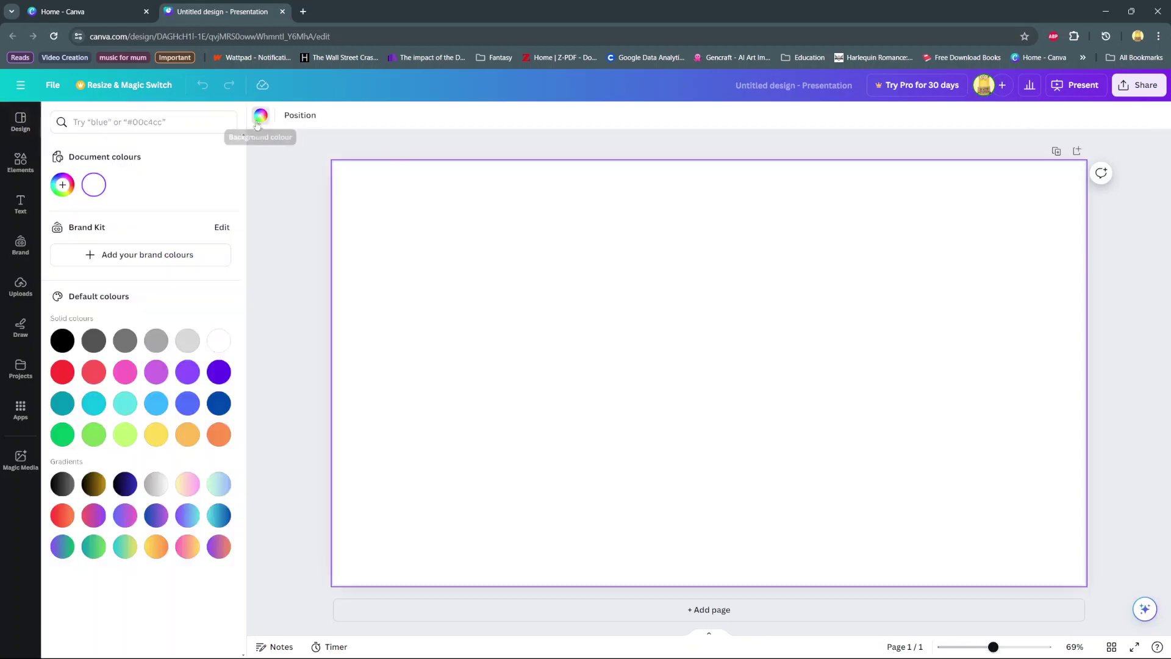
{"action": "left_click", "coordinate": [93, 516]}
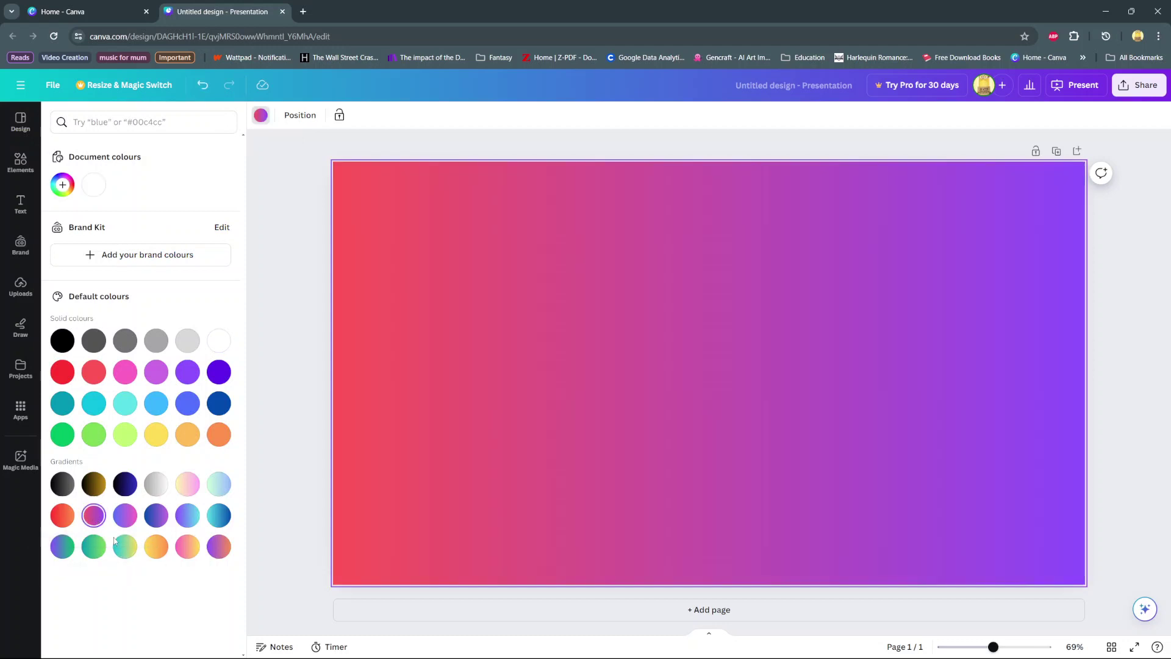
{"action": "left_click", "coordinate": [156, 517]}
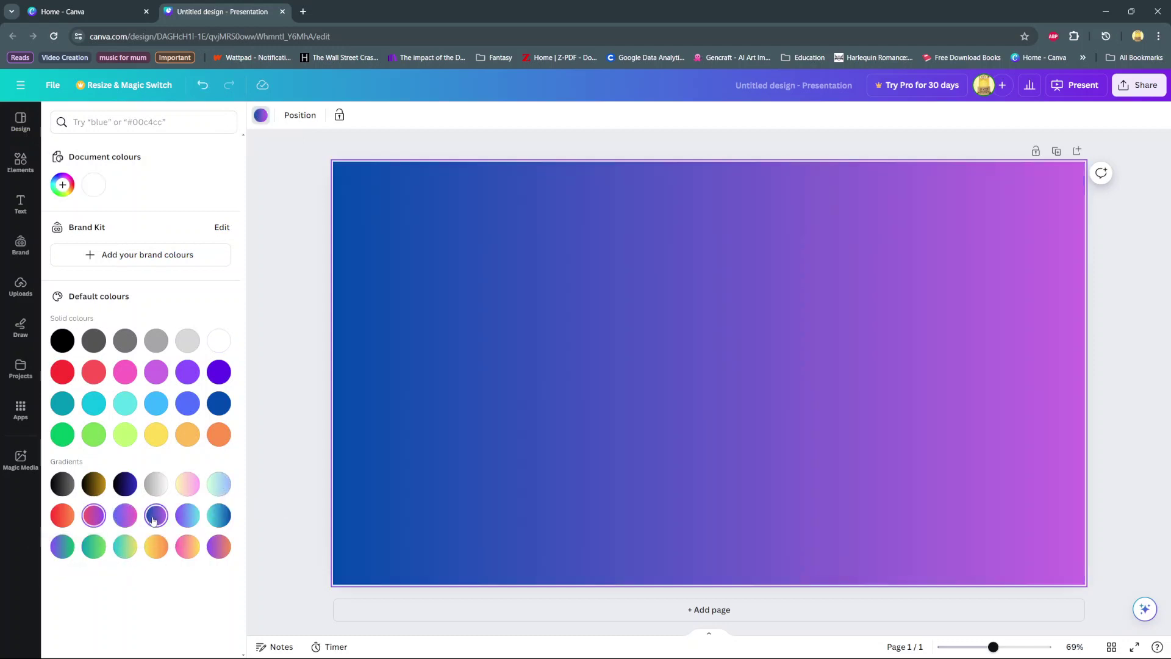
{"action": "left_click", "coordinate": [189, 517]}
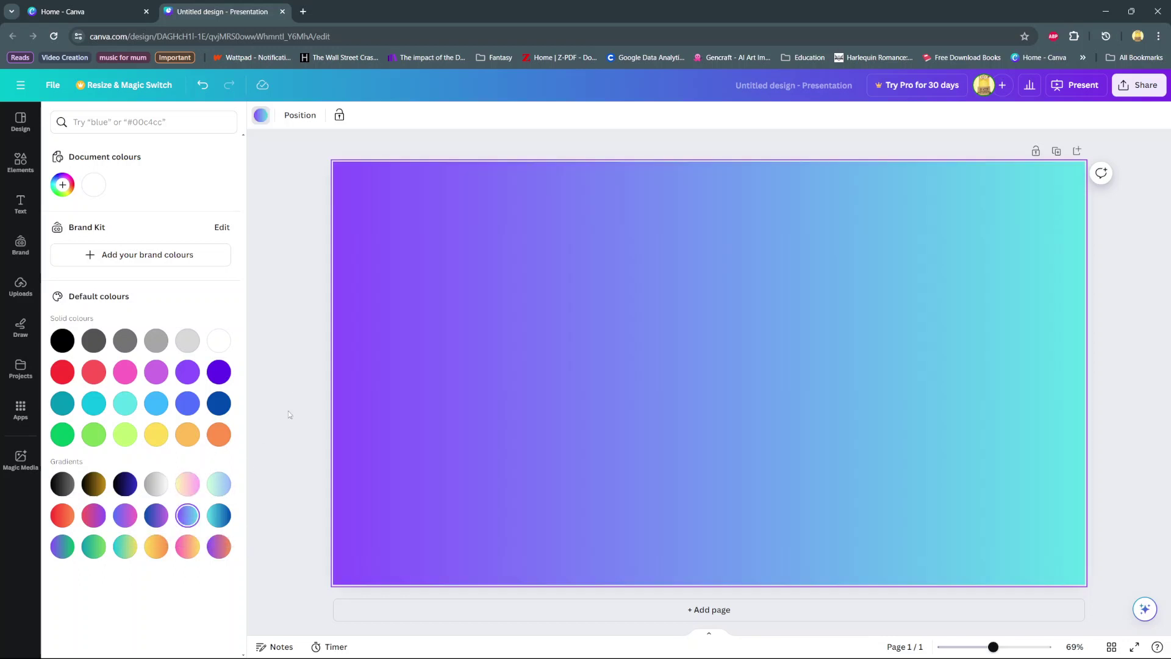
{"action": "left_click", "coordinate": [285, 409]}
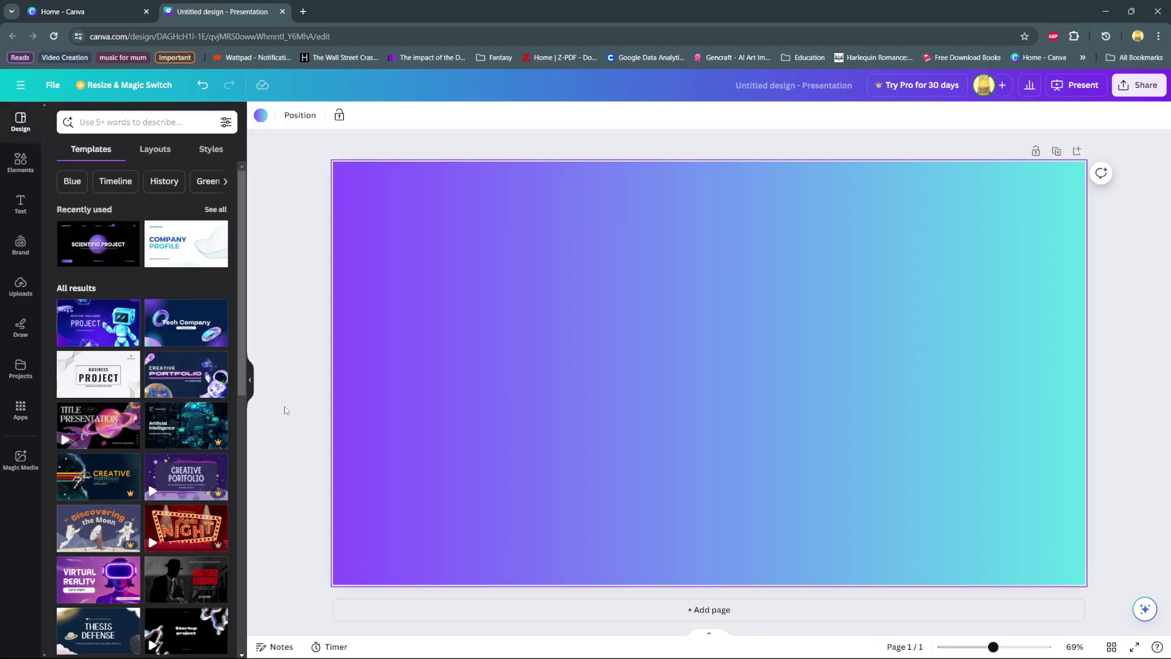
{"action": "left_click", "coordinate": [295, 303]}
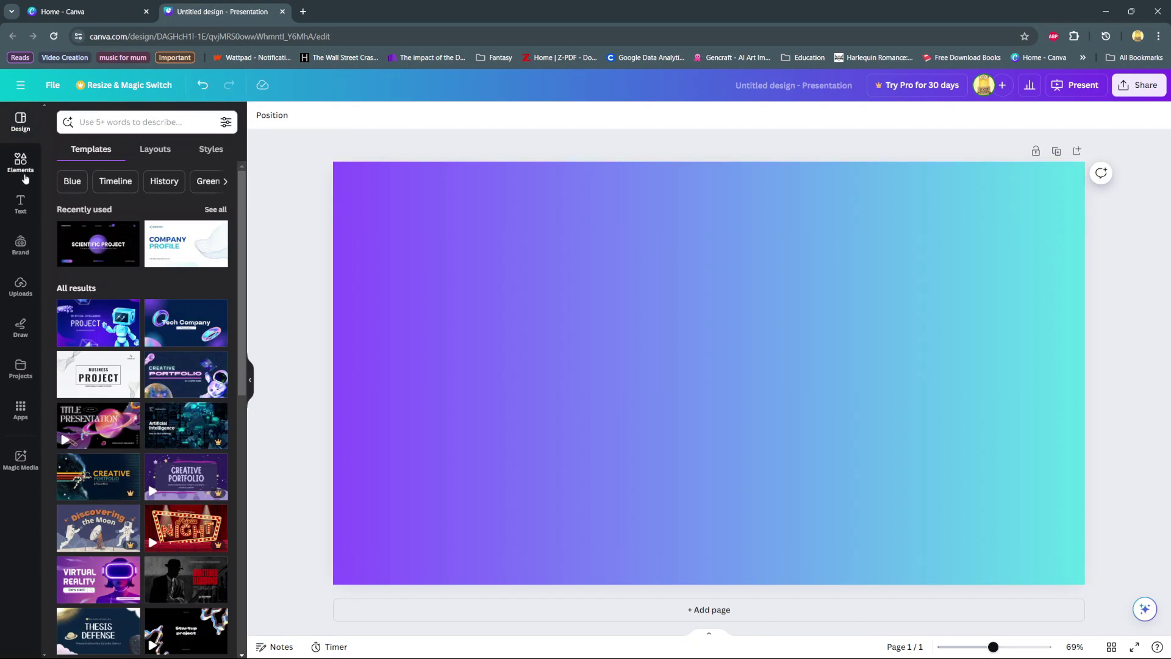
Search the Elements library for 'flowers' and browse the Graphics results.
{"action": "left_click", "coordinate": [24, 175]}
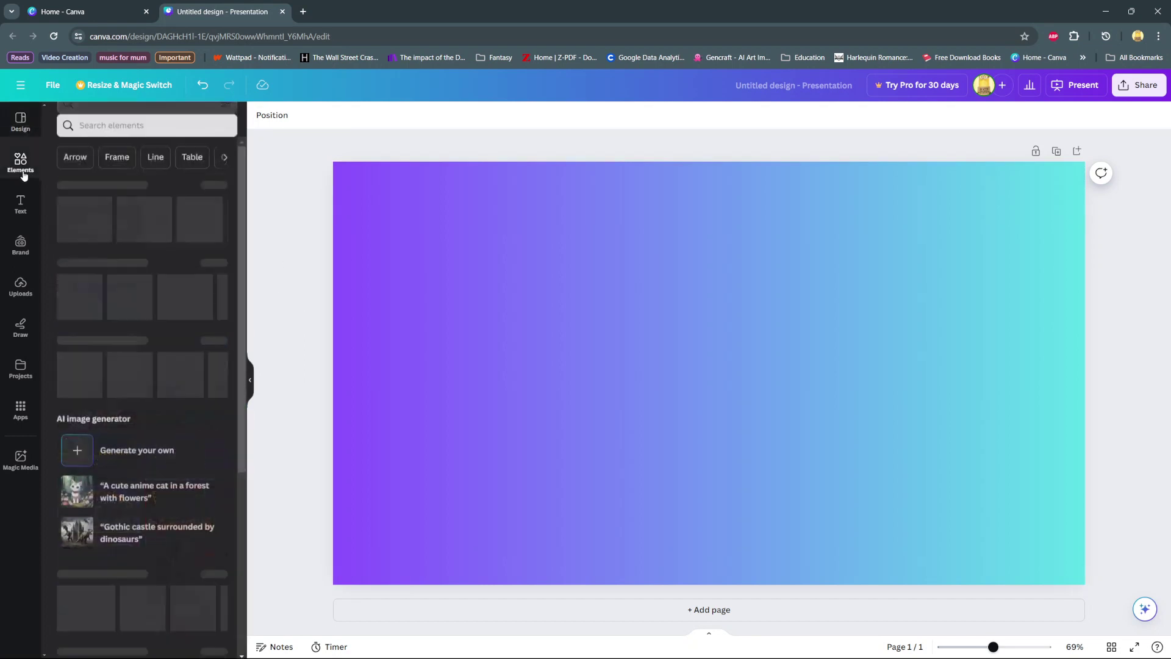
{"action": "left_click", "coordinate": [111, 125]}
{"action": "left_click", "coordinate": [87, 172]}
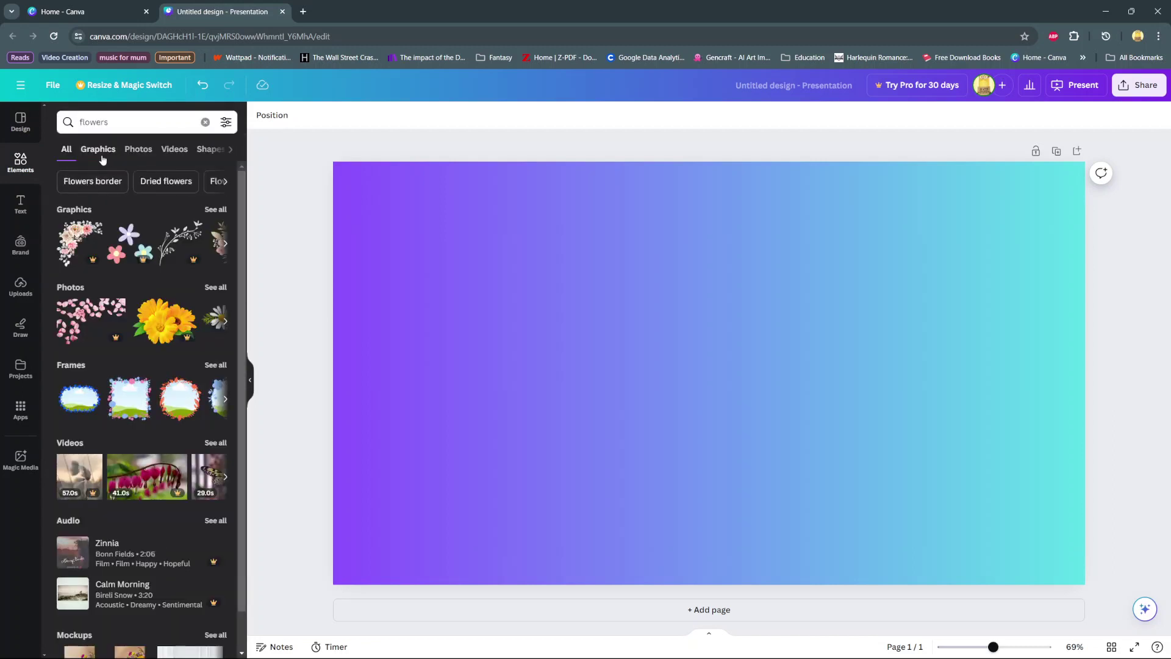
{"action": "left_click", "coordinate": [101, 157]}
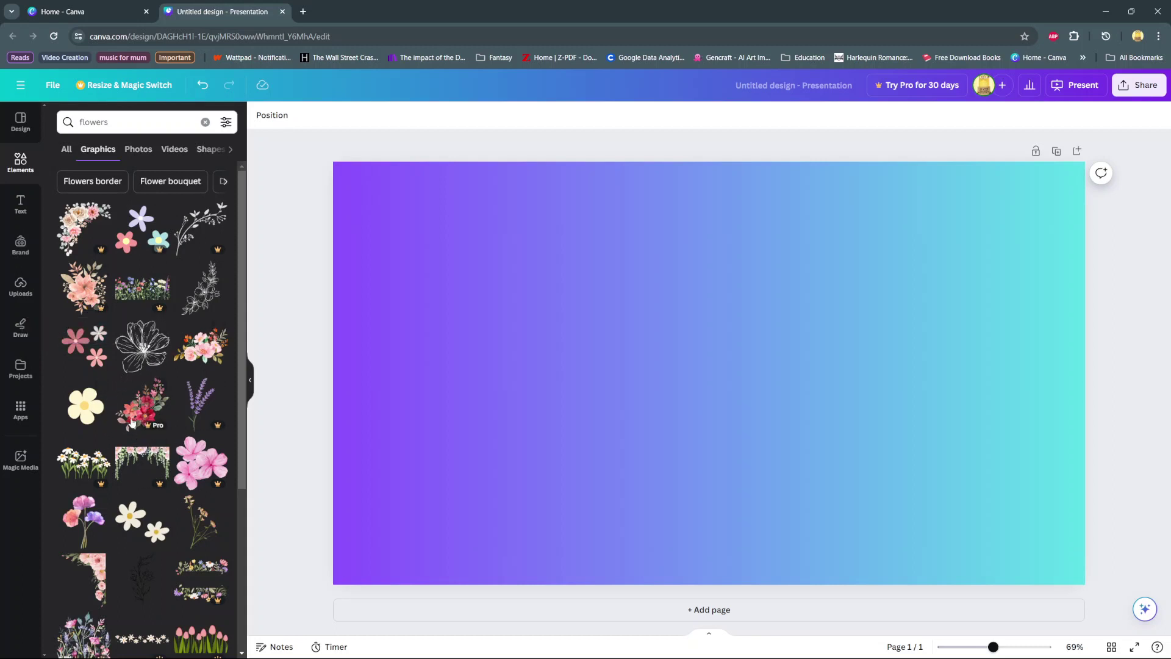
{"action": "scroll", "coordinate": [130, 386], "scroll_direction": "down", "scroll_amount": 4}
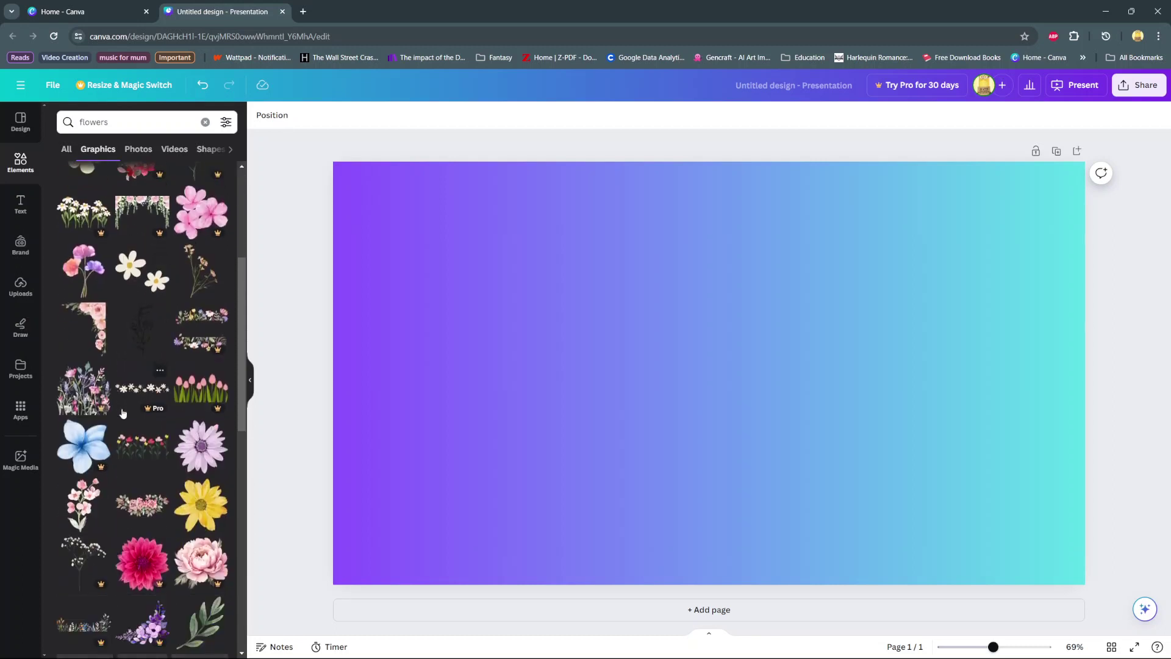
{"action": "scroll", "coordinate": [158, 357], "scroll_direction": "down", "scroll_amount": 4}
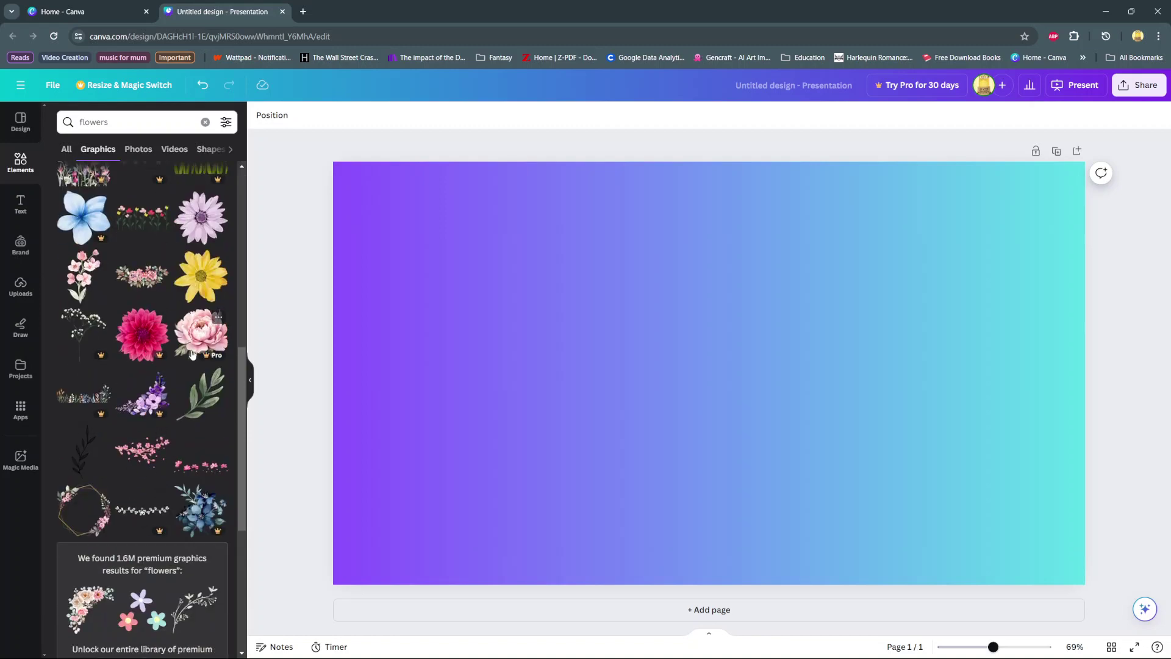
{"action": "scroll", "coordinate": [191, 350], "scroll_direction": "up", "scroll_amount": 10}
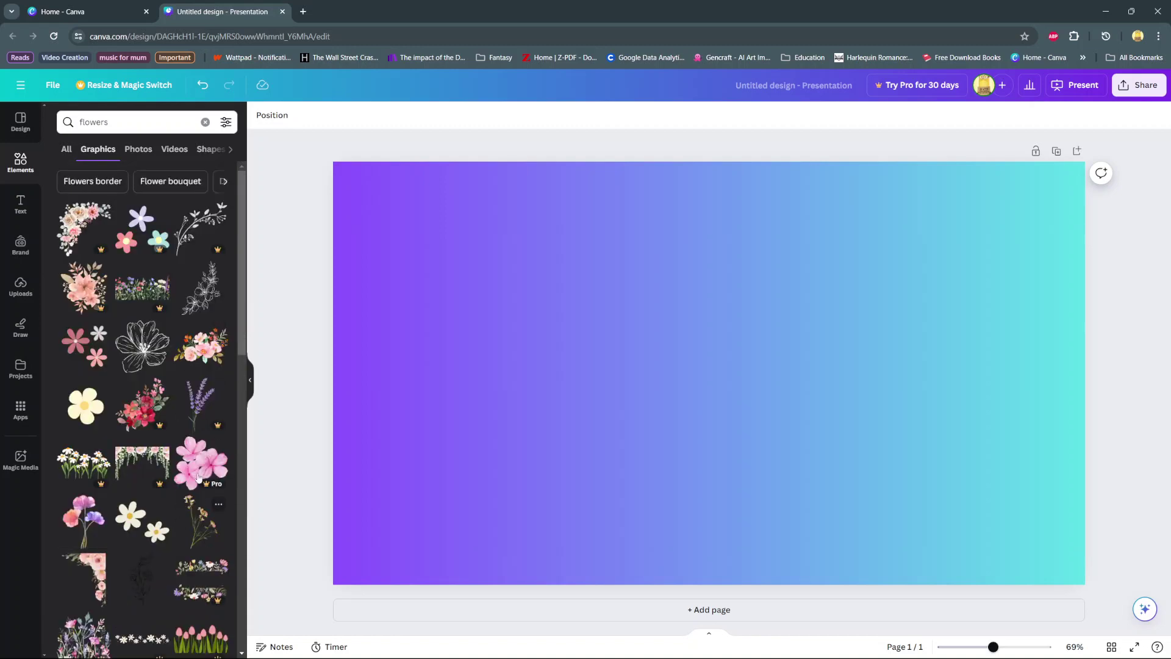
Add the watercolor flower bouquet graphic, then resize, crop and centre it on the slide.
{"action": "left_click", "coordinate": [198, 342]}
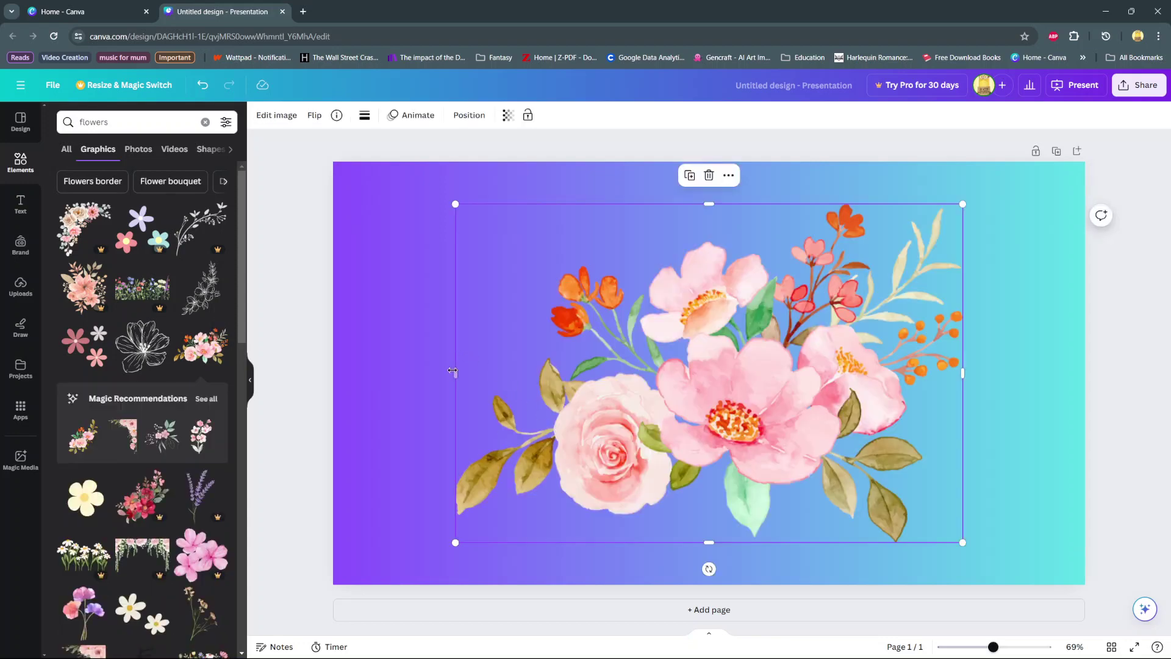
{"action": "left_click_drag", "start_coordinate": [452, 370], "coordinate": [375, 370]}
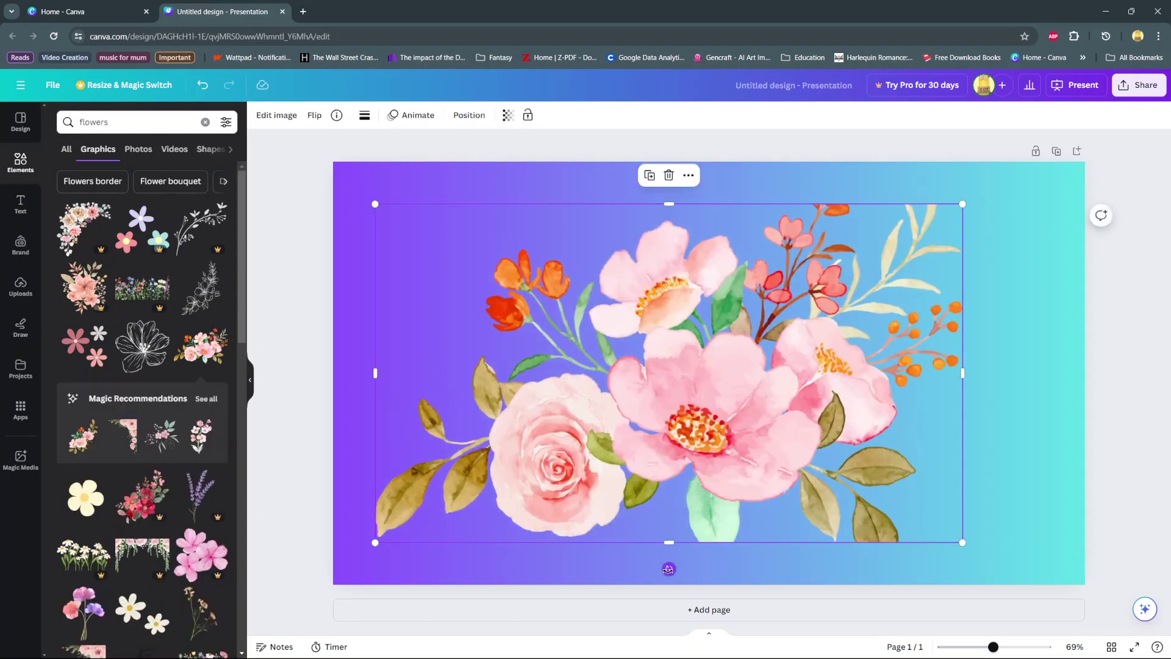
{"action": "mouse_move", "coordinate": [668, 570]}
{"action": "left_mouse_down"}
{"action": "mouse_move", "coordinate": [574, 569]}
{"action": "mouse_move", "coordinate": [664, 564]}
{"action": "mouse_move", "coordinate": [677, 551]}
{"action": "mouse_move", "coordinate": [661, 560]}
{"action": "mouse_move", "coordinate": [669, 564]}
{"action": "left_mouse_up"}
{"action": "left_click_drag", "start_coordinate": [969, 372], "coordinate": [1031, 376]}
{"action": "mouse_move", "coordinate": [944, 411]}
{"action": "left_mouse_down"}
{"action": "mouse_move", "coordinate": [950, 388]}
{"action": "mouse_move", "coordinate": [956, 397]}
{"action": "left_mouse_up"}
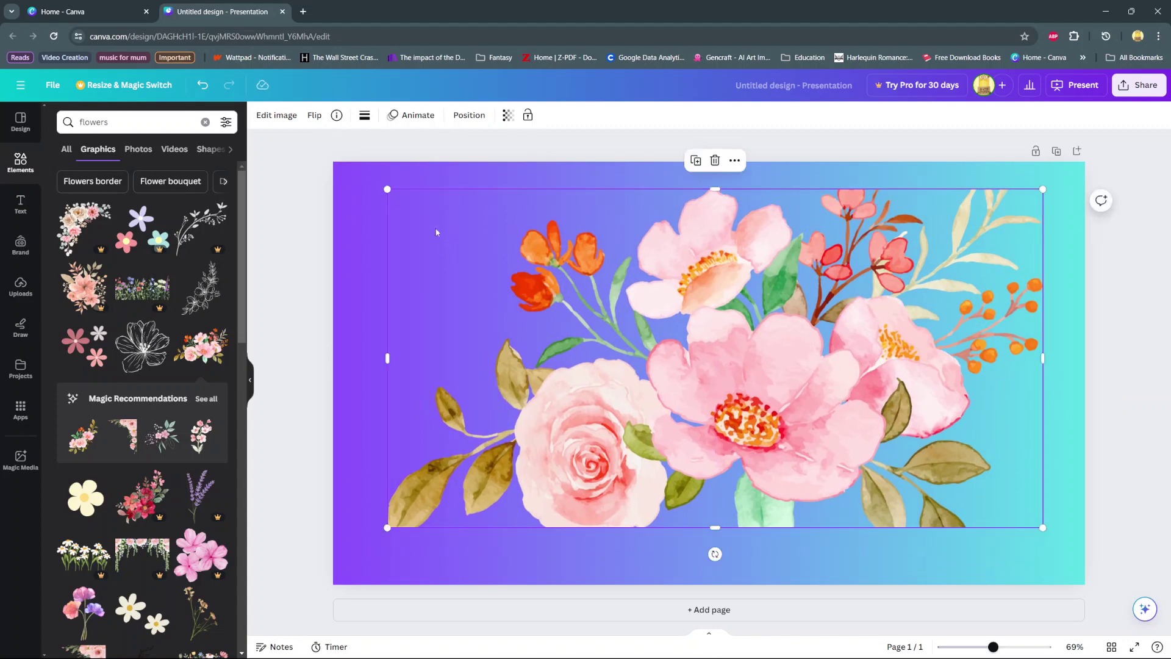
{"action": "left_click_drag", "start_coordinate": [385, 184], "coordinate": [366, 176]}
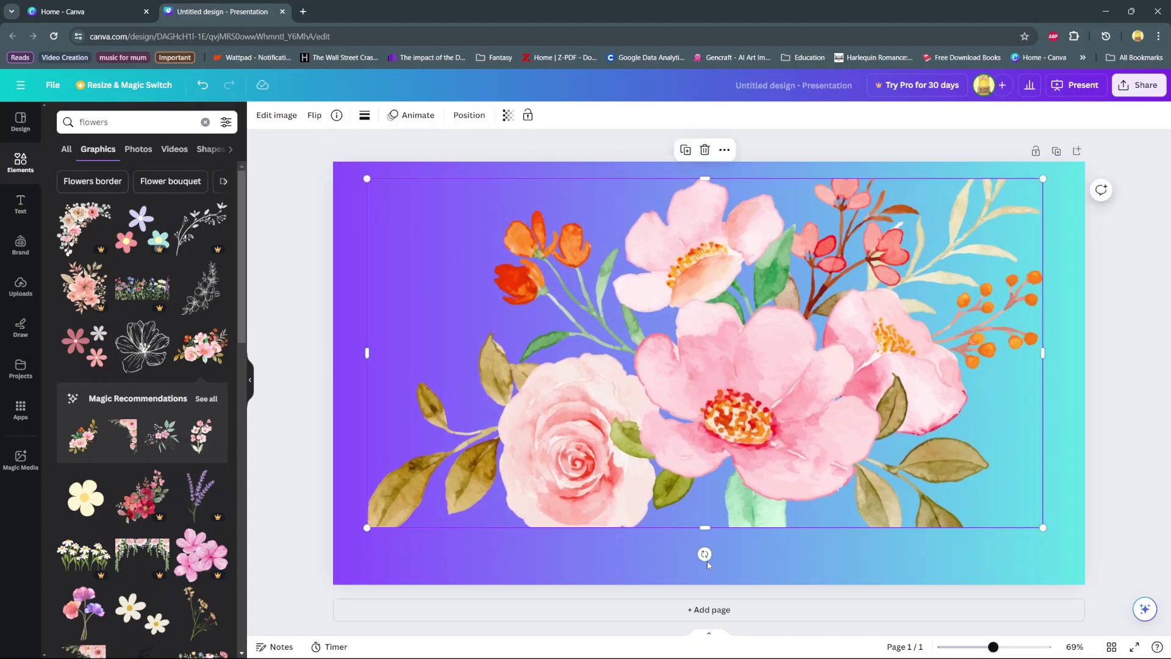
{"action": "left_click_drag", "start_coordinate": [701, 528], "coordinate": [705, 580]}
{"action": "left_click_drag", "start_coordinate": [1043, 580], "coordinate": [871, 480]}
{"action": "left_click_drag", "start_coordinate": [650, 319], "coordinate": [728, 365]}
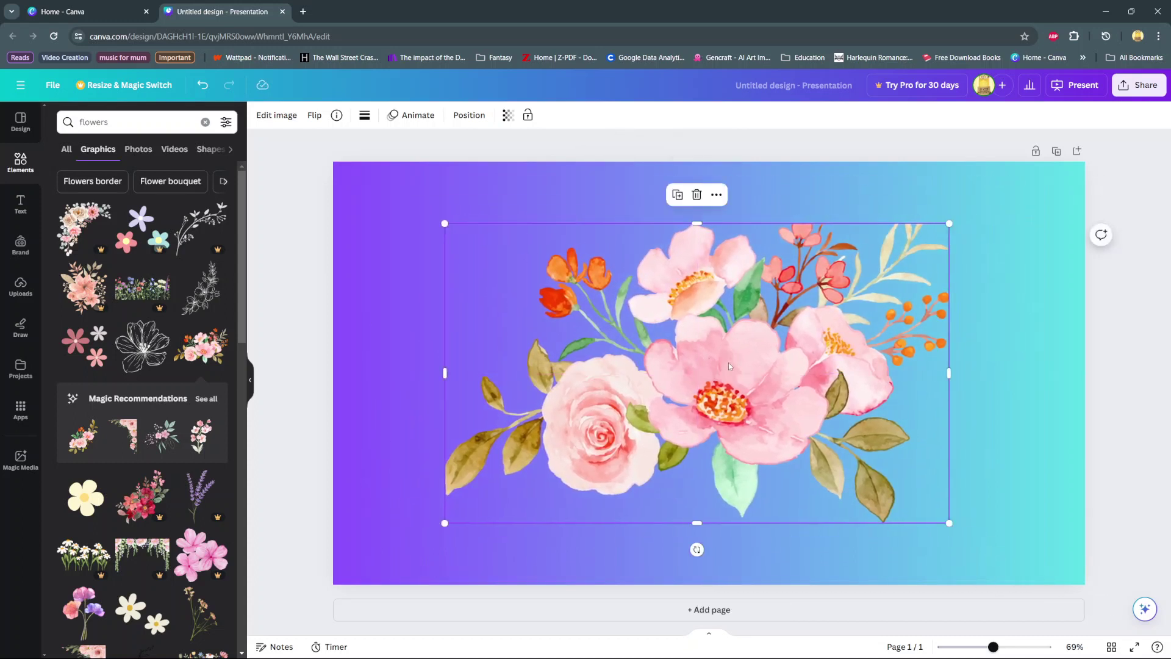
Add a heading text box reading 'LOVE' to the slide.
{"action": "left_click", "coordinate": [307, 226]}
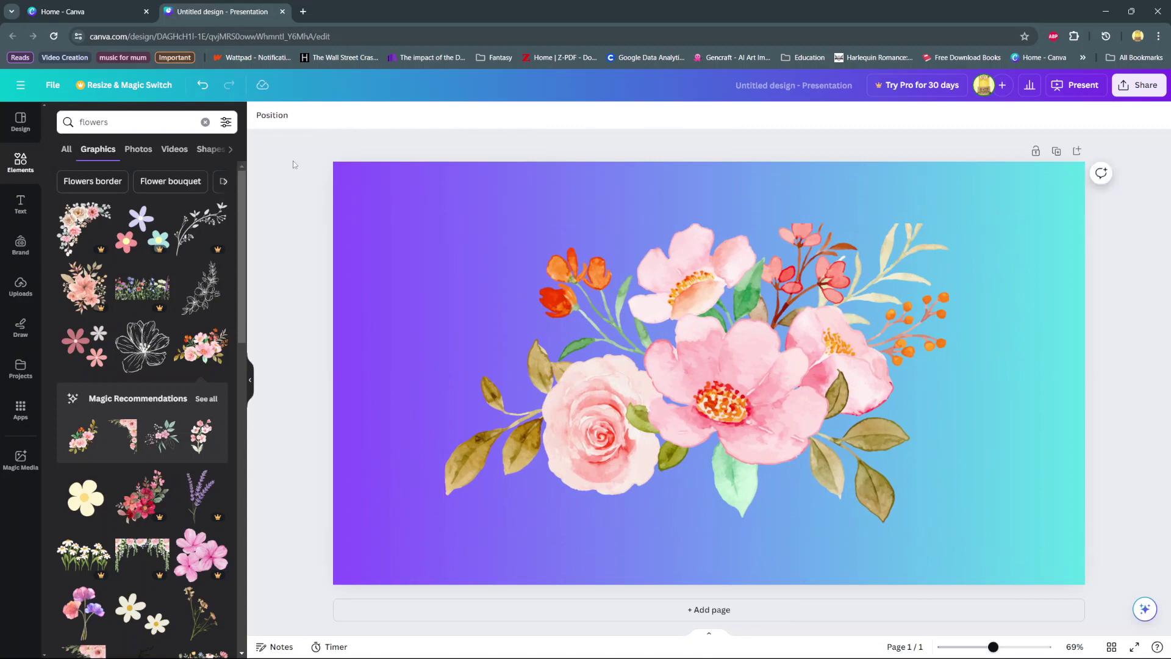
{"action": "left_click", "coordinate": [11, 208]}
{"action": "left_click", "coordinate": [96, 255]}
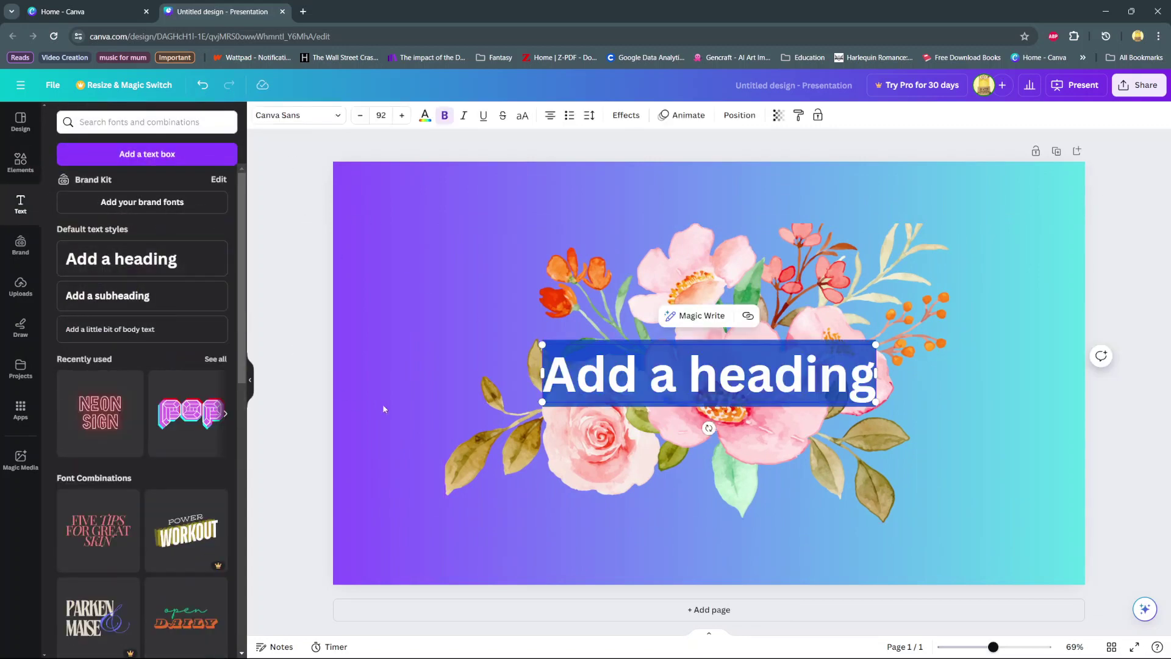
{"action": "type", "text": "LOVE"}
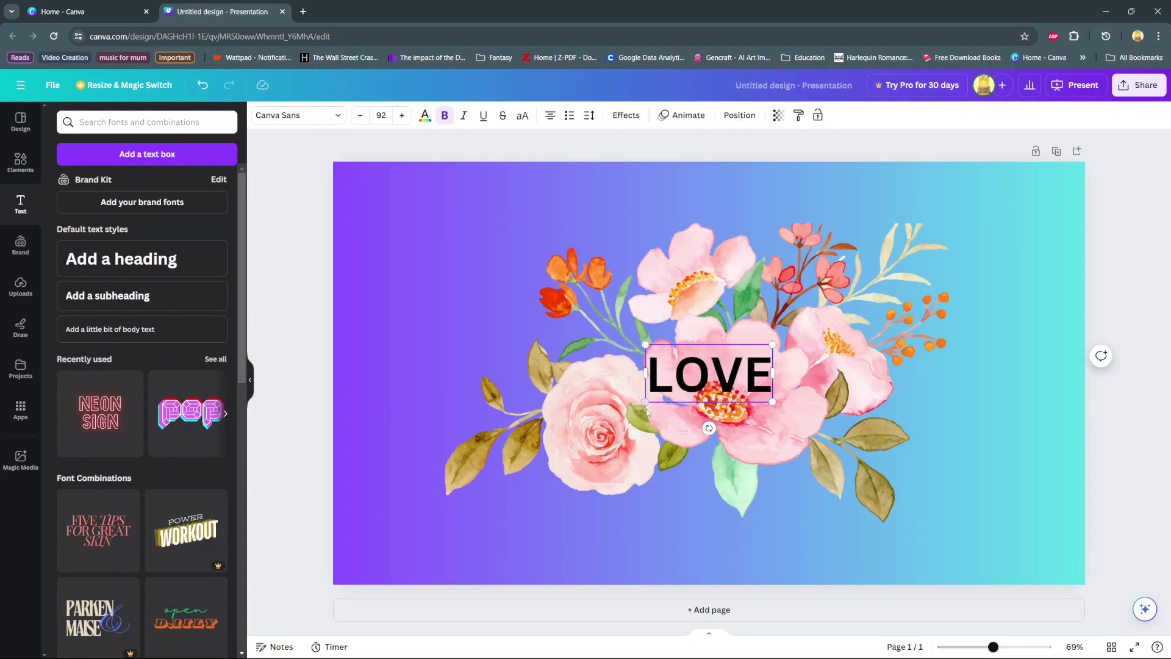
Enlarge the LOVE text to size 356 and centre it over the bouquet.
{"action": "left_click_drag", "start_coordinate": [645, 402], "coordinate": [376, 523]}
{"action": "left_click_drag", "start_coordinate": [616, 471], "coordinate": [738, 417]}
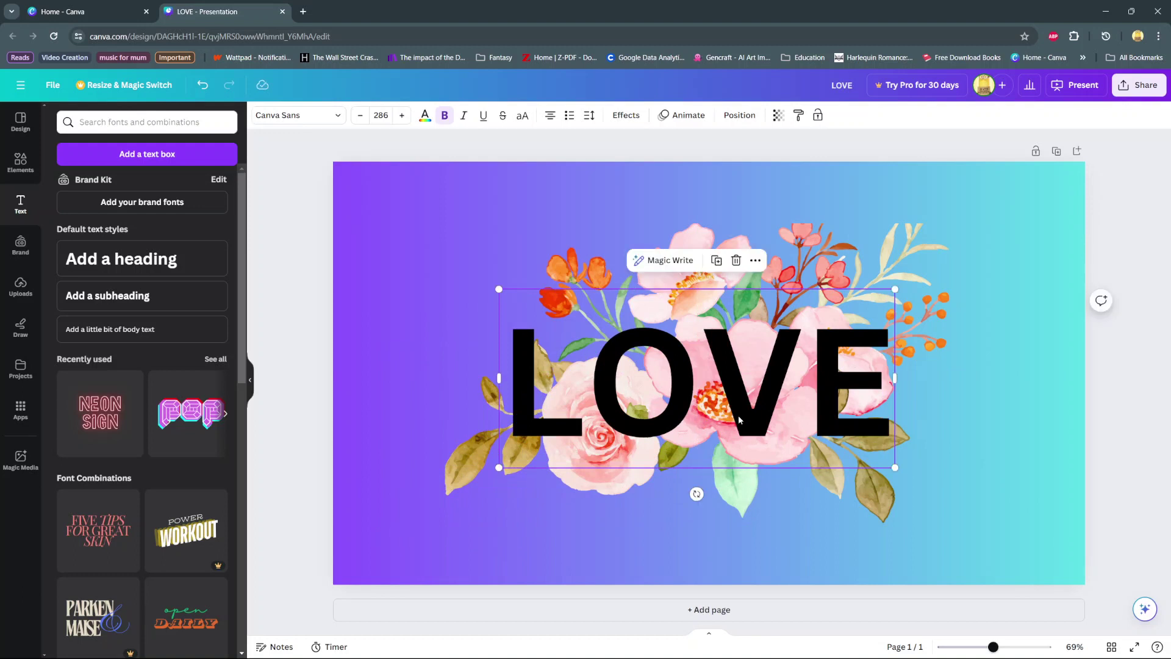
{"action": "mouse_move", "coordinate": [750, 415]}
{"action": "left_mouse_down"}
{"action": "mouse_move", "coordinate": [863, 410]}
{"action": "mouse_move", "coordinate": [758, 413]}
{"action": "left_mouse_up"}
{"action": "left_click_drag", "start_coordinate": [511, 290], "coordinate": [399, 272]}
{"action": "left_click_drag", "start_coordinate": [572, 409], "coordinate": [642, 425]}
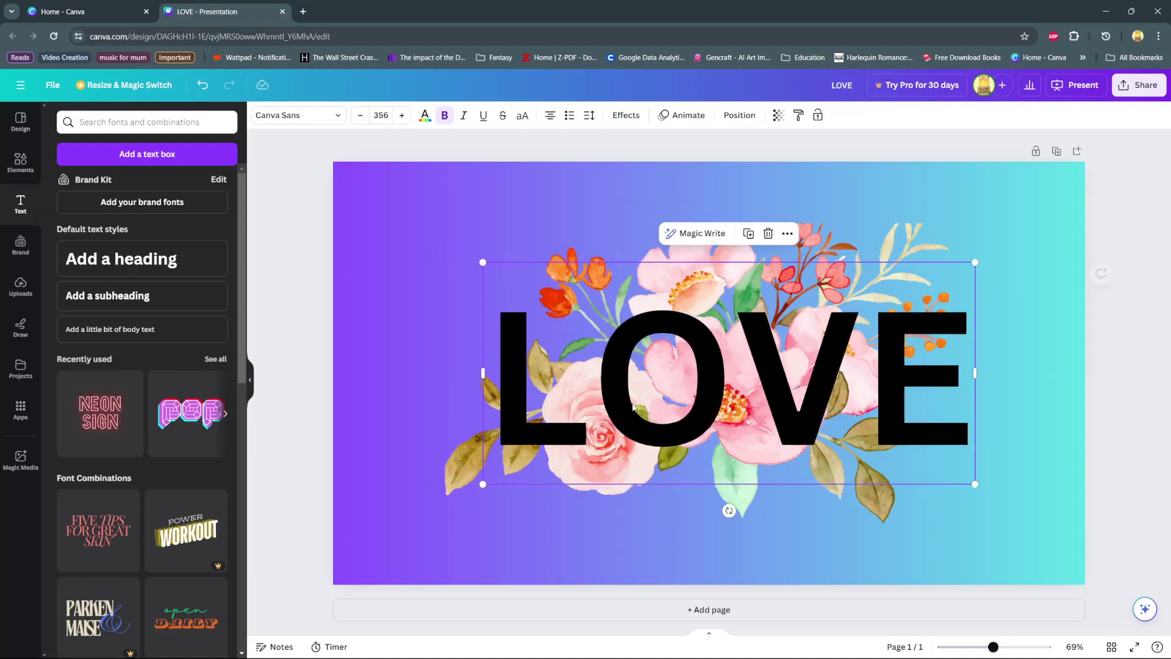
Change the LOVE font to the handwritten Apricots and shift the text slightly left.
{"action": "left_click", "coordinate": [318, 119]}
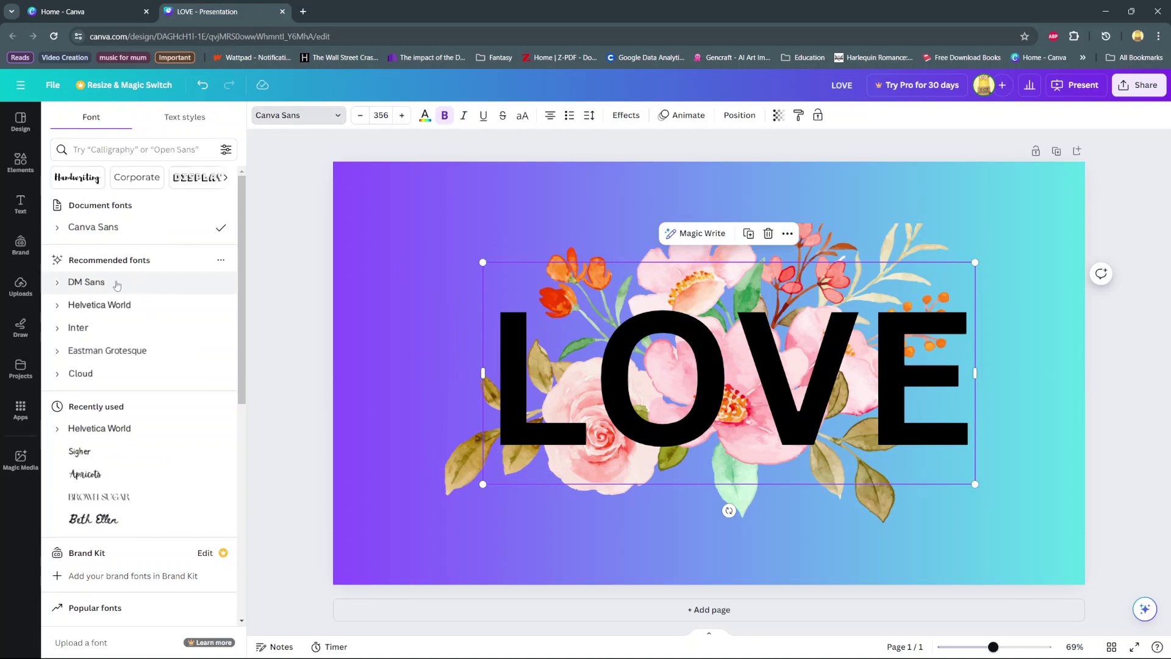
{"action": "left_click", "coordinate": [113, 305]}
{"action": "left_click", "coordinate": [115, 359]}
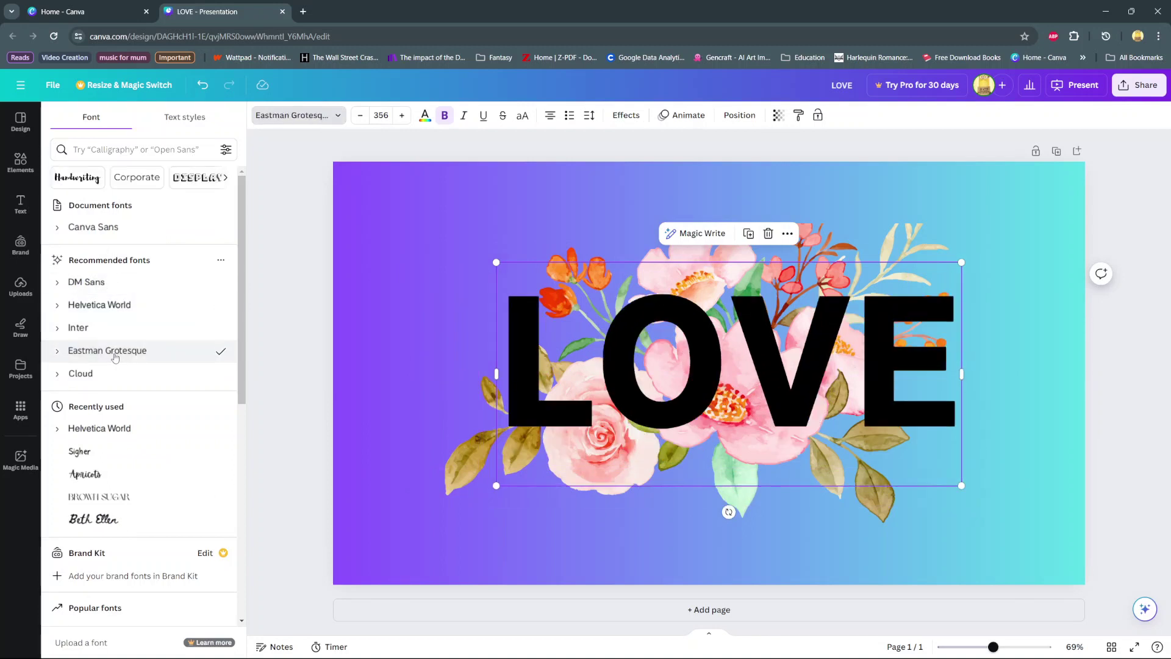
{"action": "left_click", "coordinate": [93, 177]}
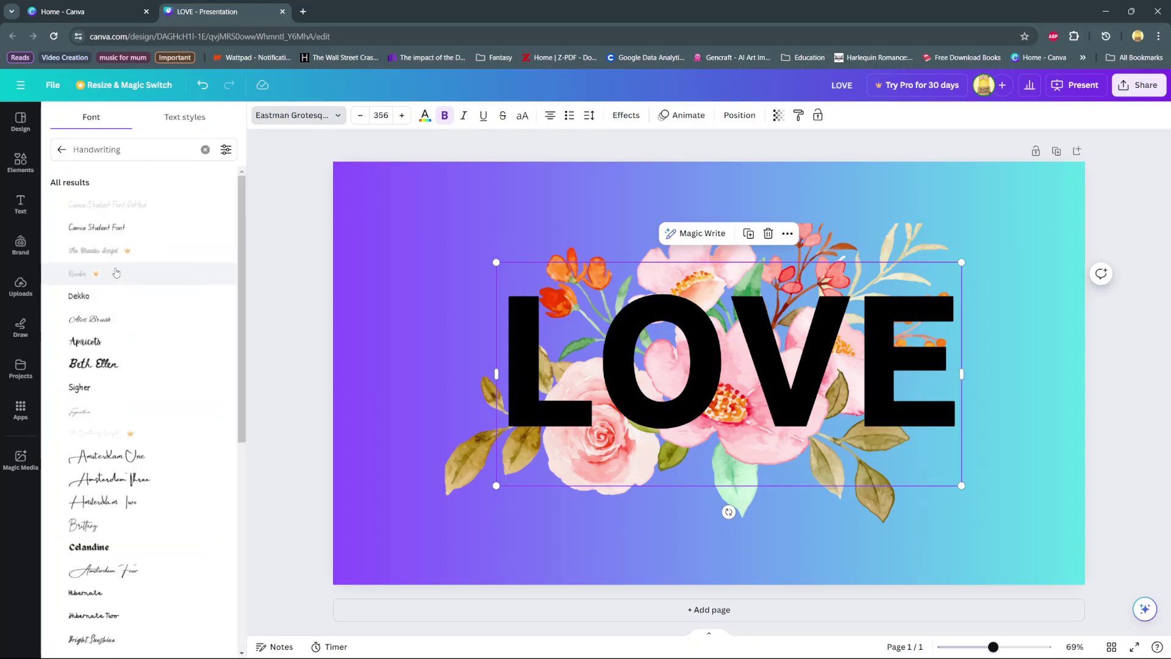
{"action": "left_click", "coordinate": [112, 324]}
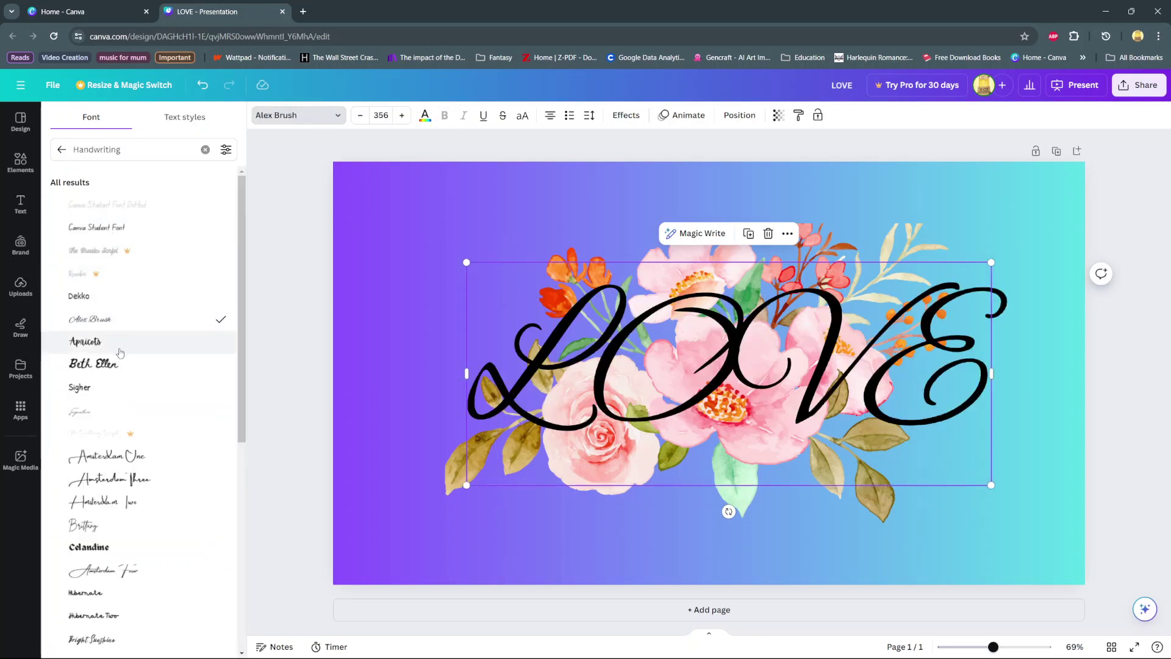
{"action": "left_click", "coordinate": [116, 344]}
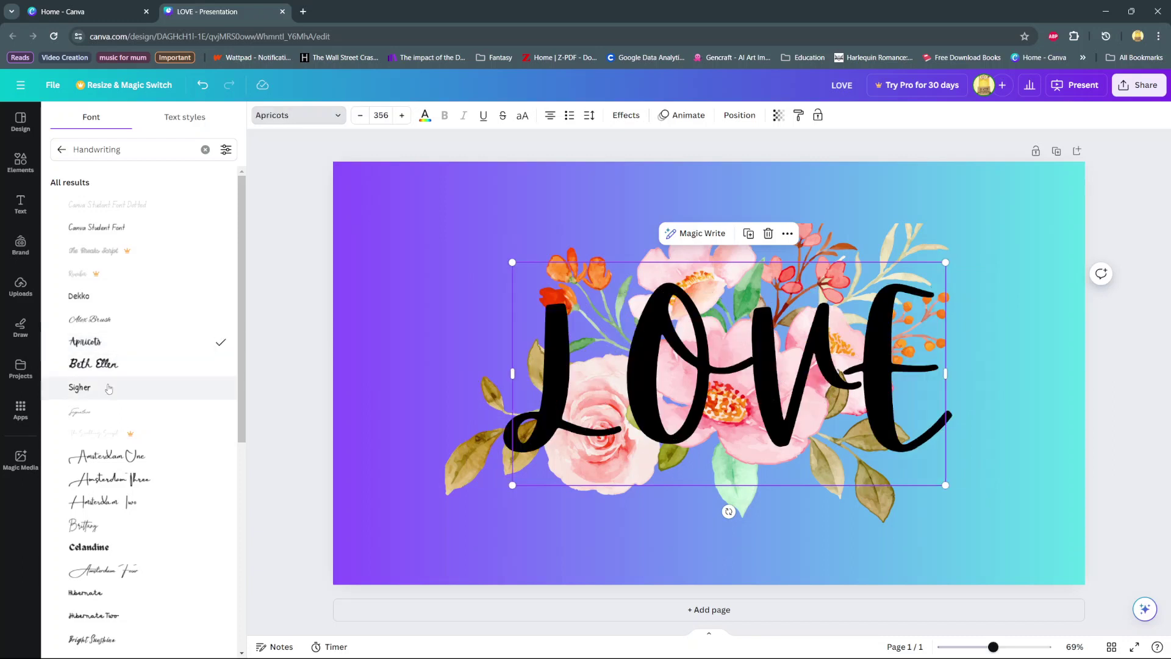
{"action": "left_click_drag", "start_coordinate": [610, 366], "coordinate": [590, 366]}
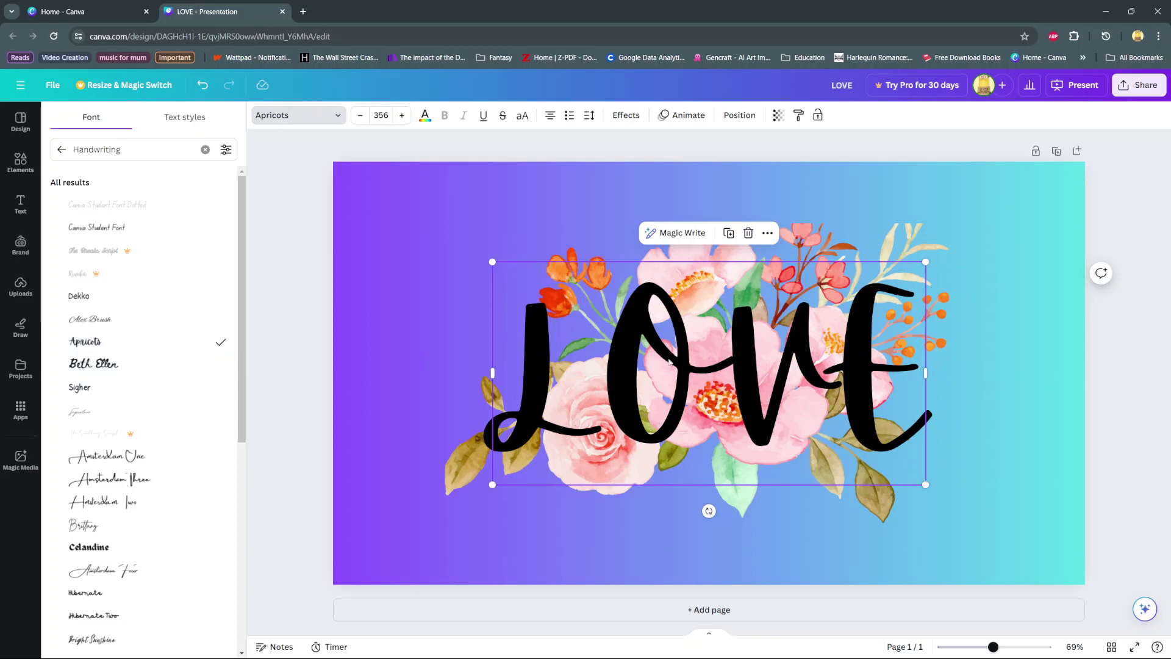
Colour the LOVE lettering white after trying green, dark blue and violet swatches.
{"action": "left_click", "coordinate": [425, 115]}
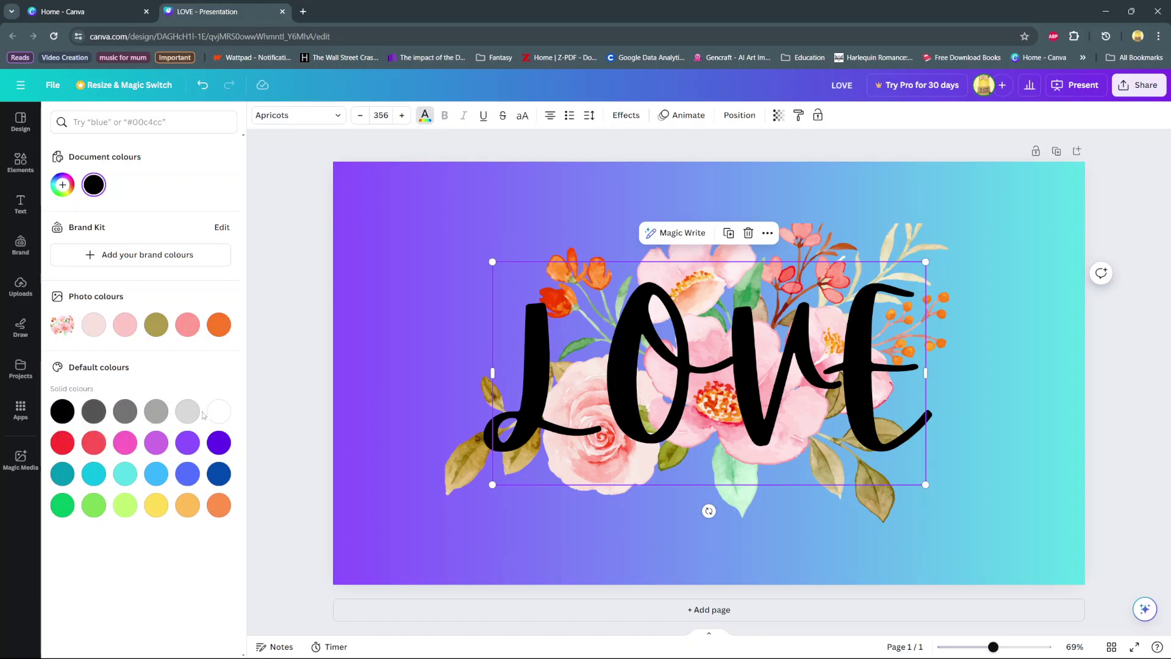
{"action": "left_click", "coordinate": [214, 412]}
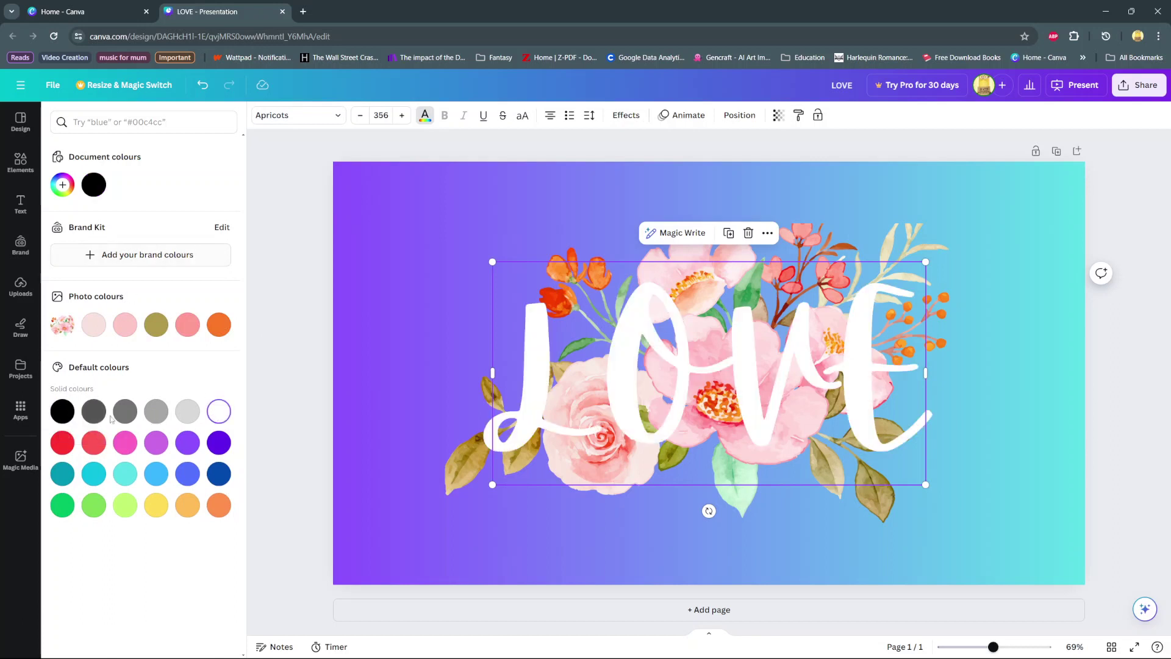
{"action": "left_click", "coordinate": [94, 505]}
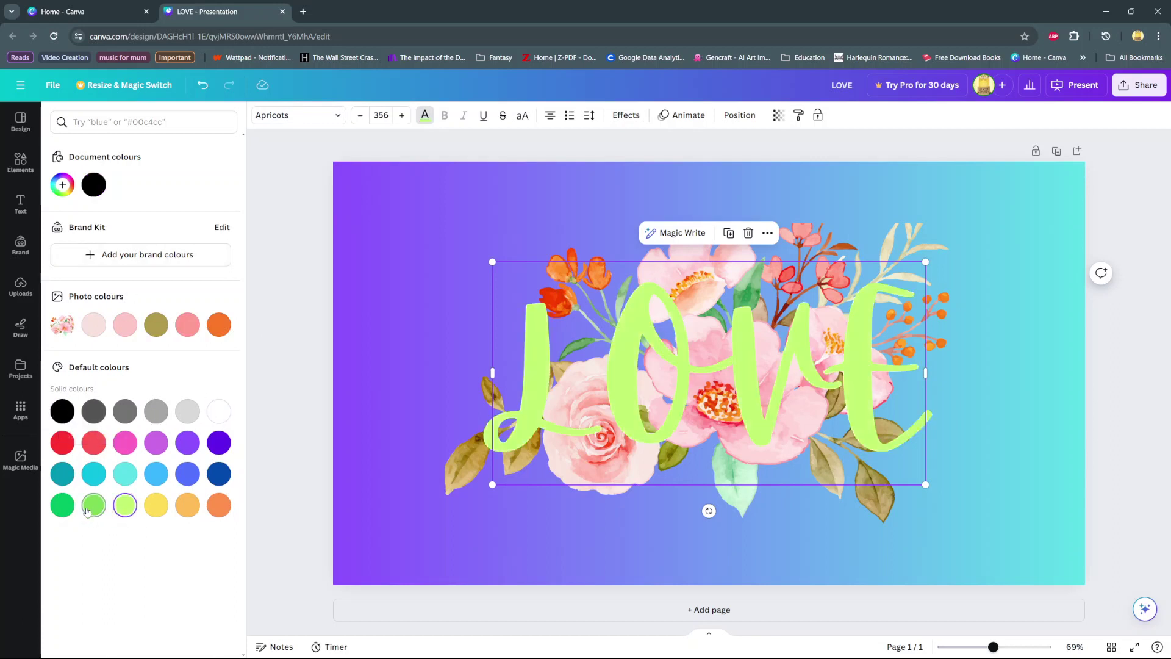
{"action": "left_click", "coordinate": [55, 510]}
{"action": "left_click", "coordinate": [218, 474]}
{"action": "left_click", "coordinate": [218, 441]}
{"action": "left_click", "coordinate": [219, 411]}
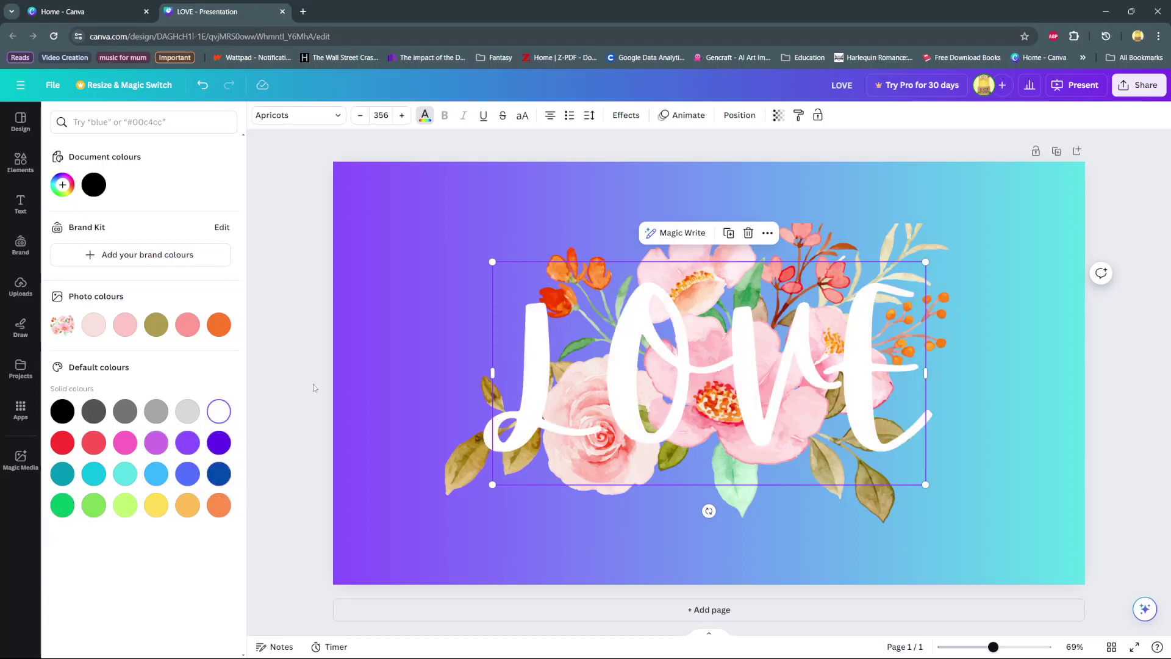
{"action": "left_click", "coordinate": [308, 390]}
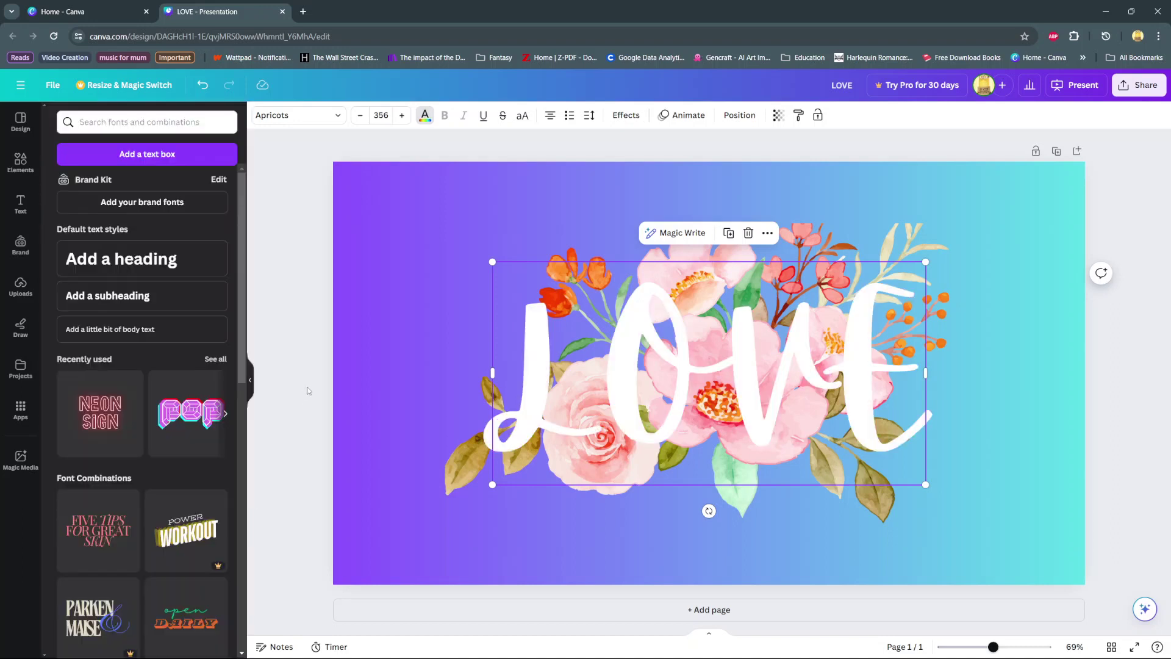
Duplicate the flower image and align the copy exactly over the original.
{"action": "left_click", "coordinate": [832, 226]}
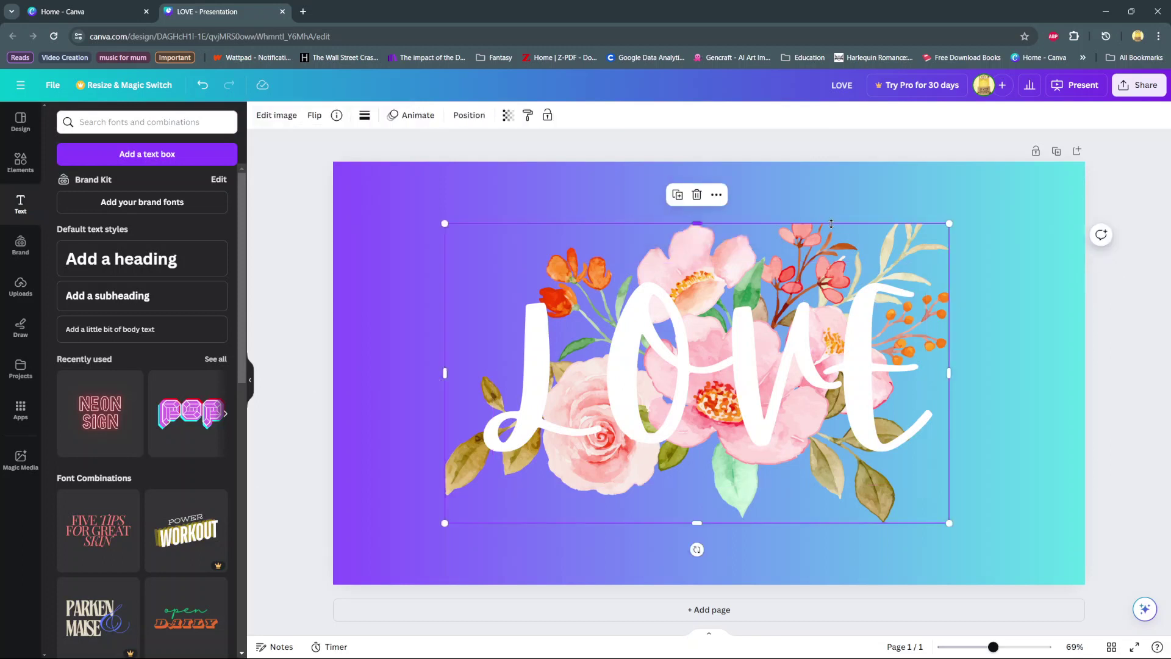
{"action": "left_click", "coordinate": [678, 195]}
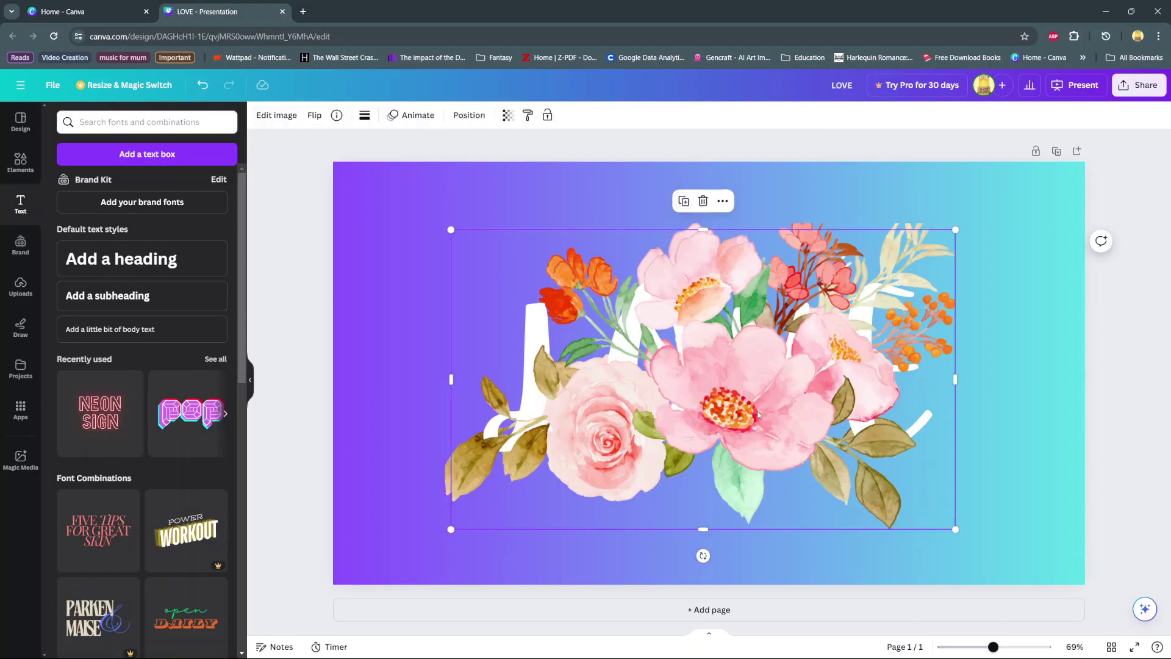
{"action": "left_click_drag", "start_coordinate": [757, 415], "coordinate": [750, 406]}
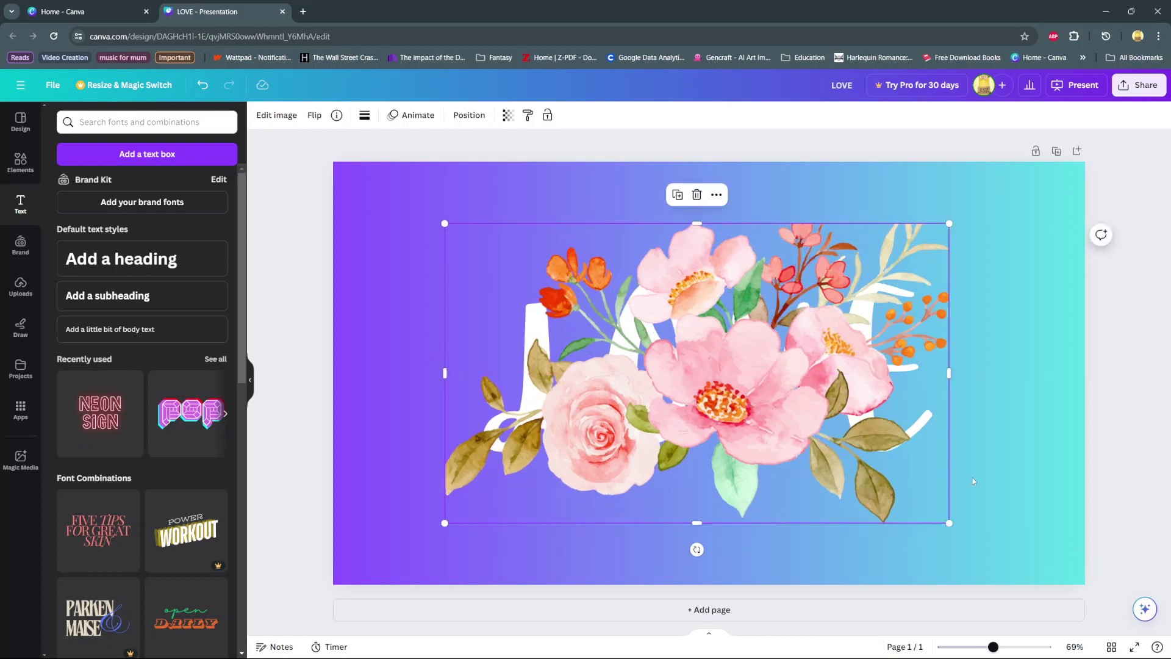
Crop the first flower copy from the right, then trim a second copy to a thin strip through the rose.
{"action": "left_click_drag", "start_coordinate": [947, 371], "coordinate": [480, 433]}
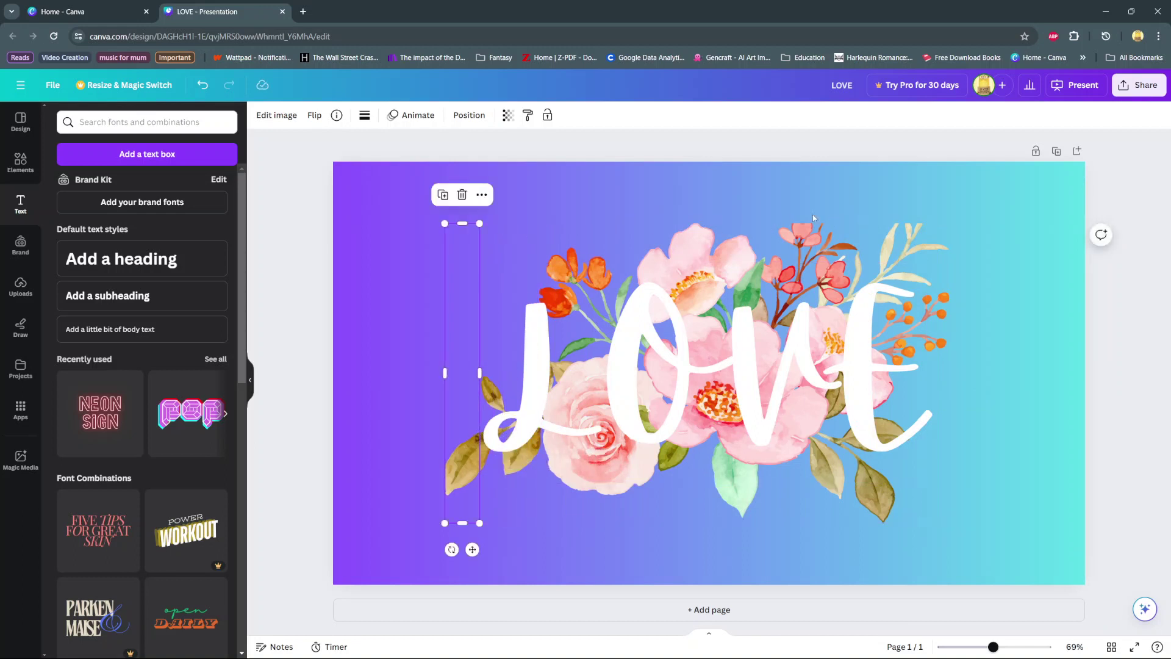
{"action": "left_click", "coordinate": [689, 234]}
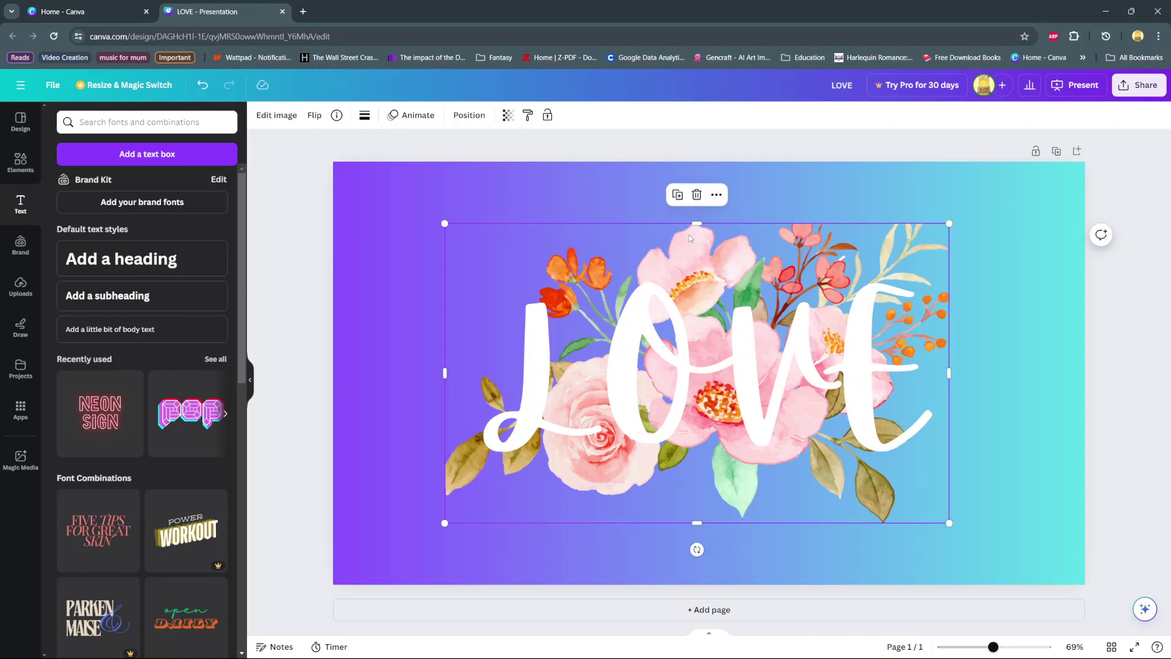
{"action": "left_click", "coordinate": [677, 196]}
{"action": "left_click_drag", "start_coordinate": [633, 441], "coordinate": [625, 437]}
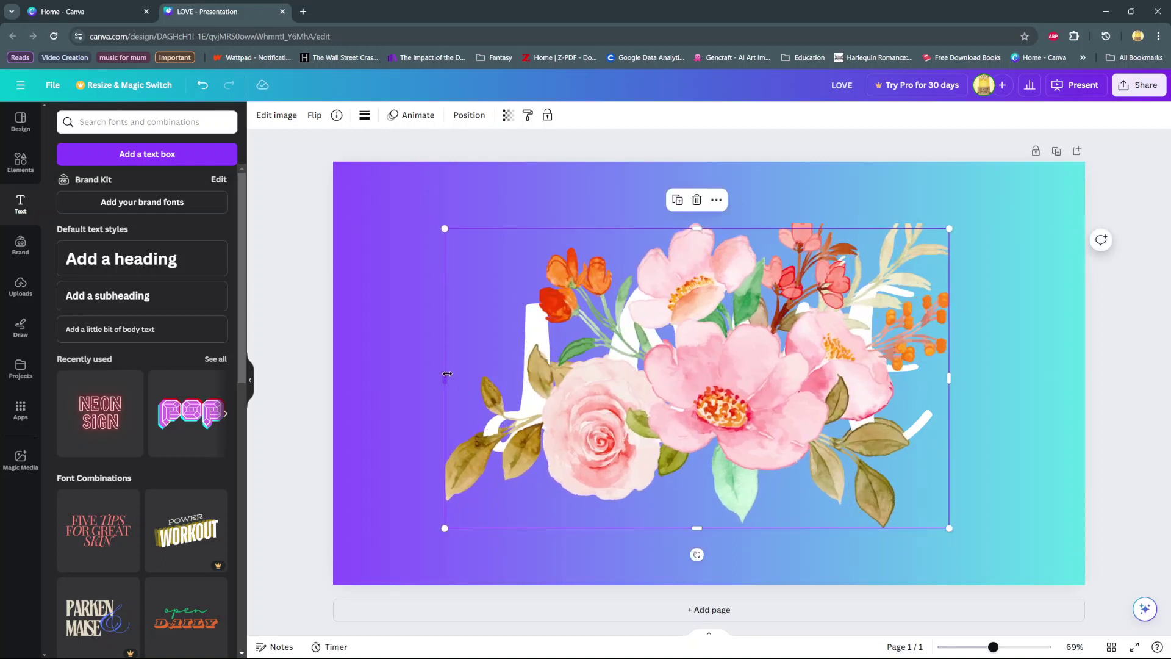
{"action": "left_click_drag", "start_coordinate": [447, 374], "coordinate": [608, 398]}
{"action": "left_click_drag", "start_coordinate": [954, 376], "coordinate": [630, 395]}
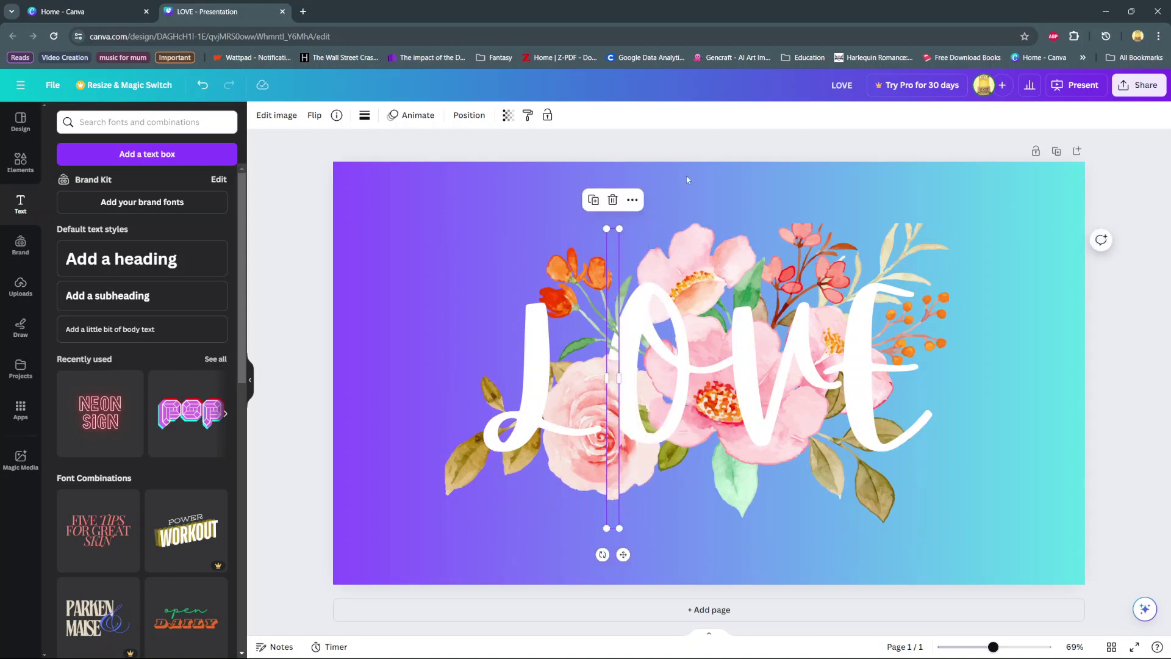
Trim a flower piece to a narrow strip over the E and review the design.
{"action": "left_click", "coordinate": [752, 232]}
{"action": "left_click", "coordinate": [677, 195]}
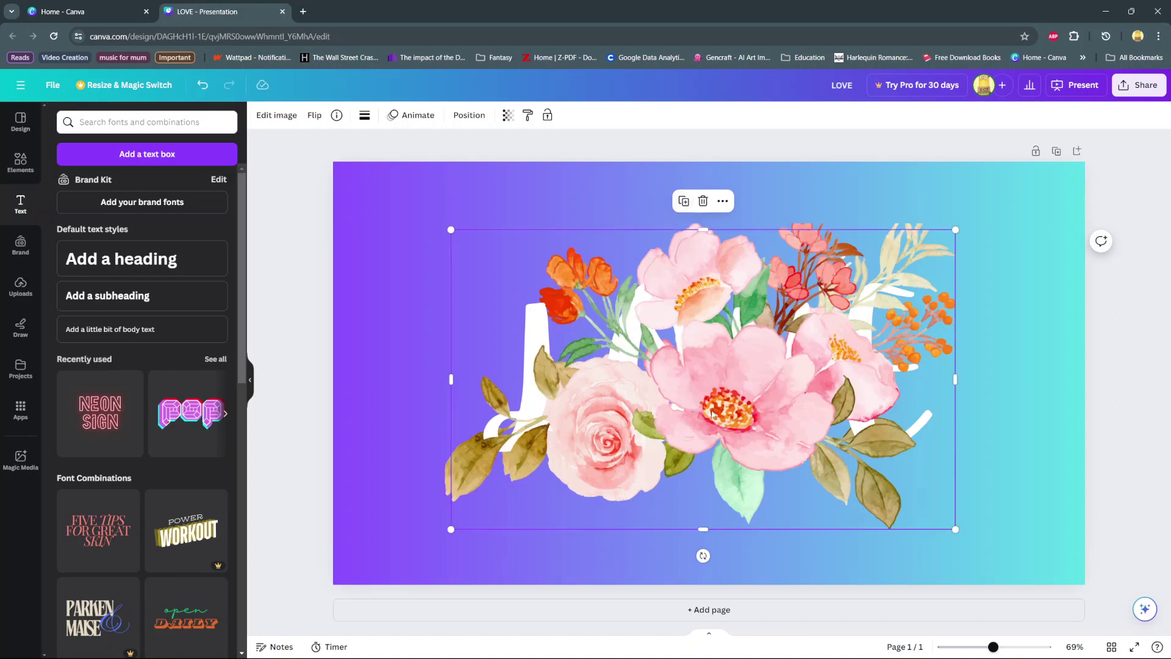
{"action": "key", "text": "ctrl+z"}
{"action": "left_click_drag", "start_coordinate": [444, 372], "coordinate": [884, 389]}
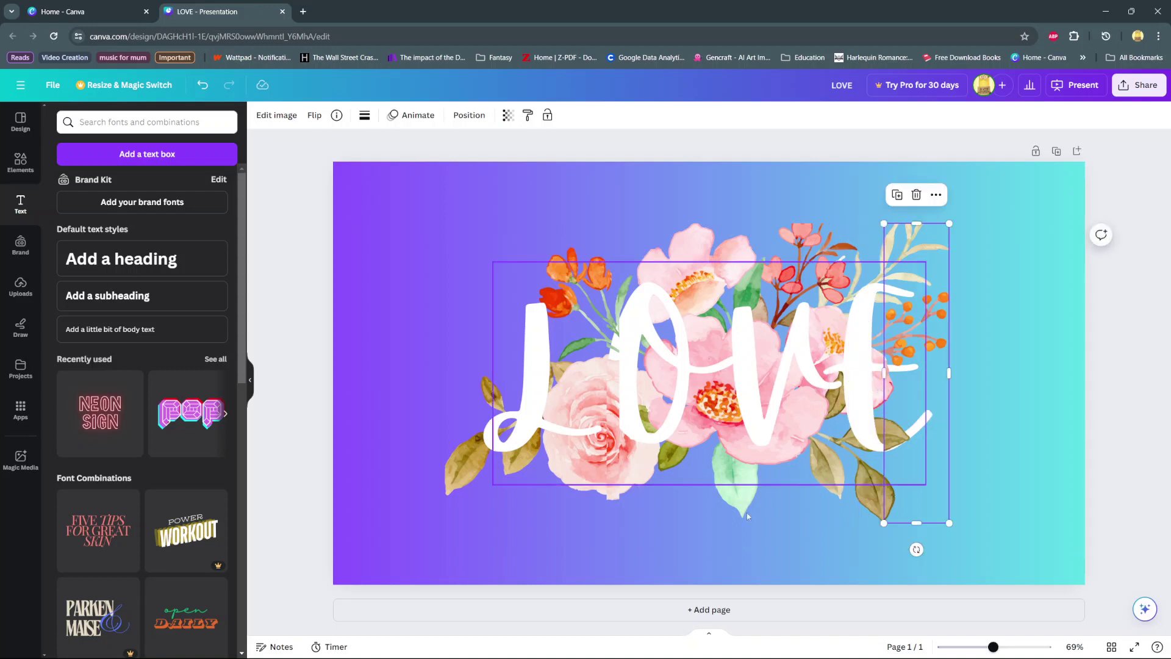
{"action": "left_click", "coordinate": [911, 428]}
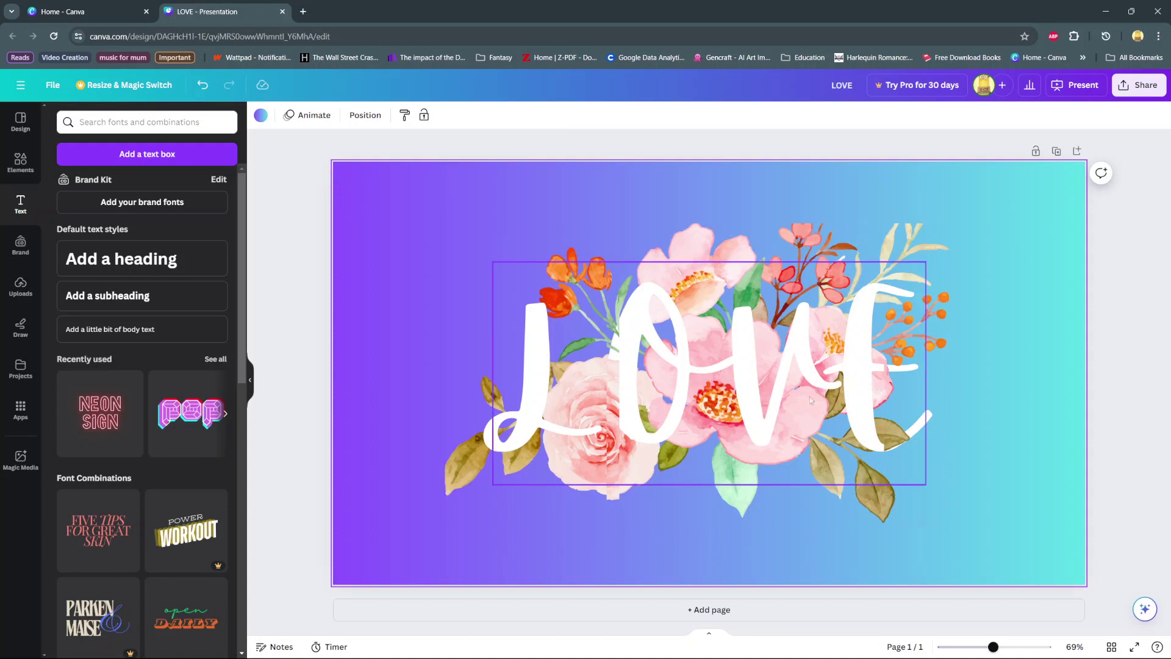
{"action": "left_click", "coordinate": [895, 386]}
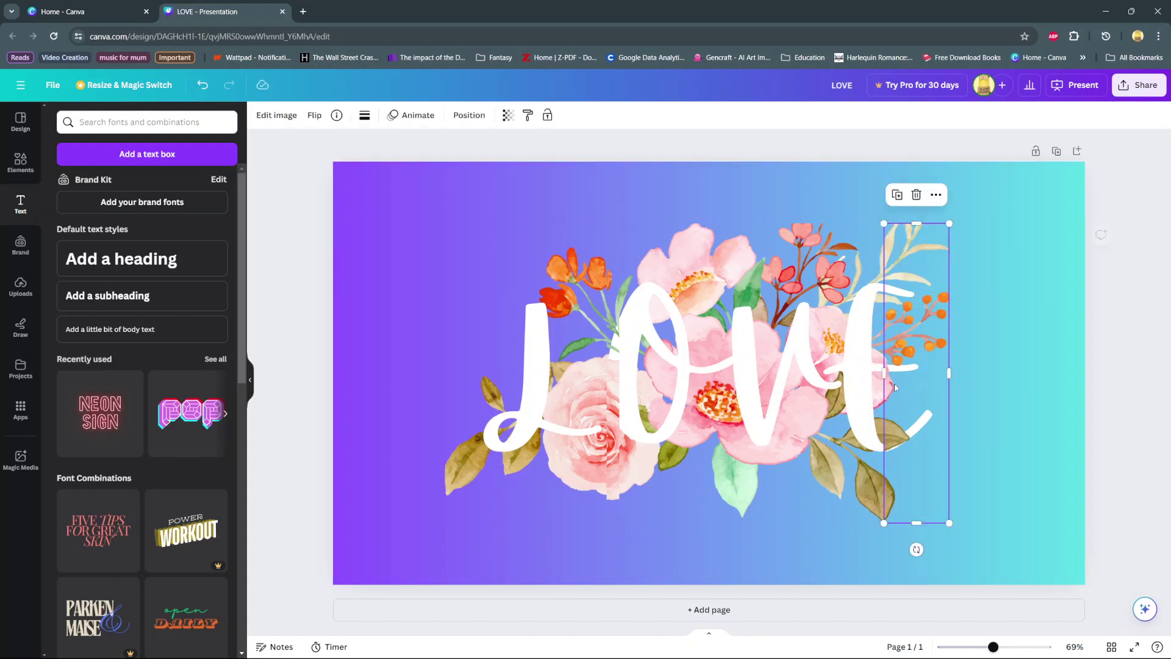
{"action": "left_click", "coordinate": [732, 286]}
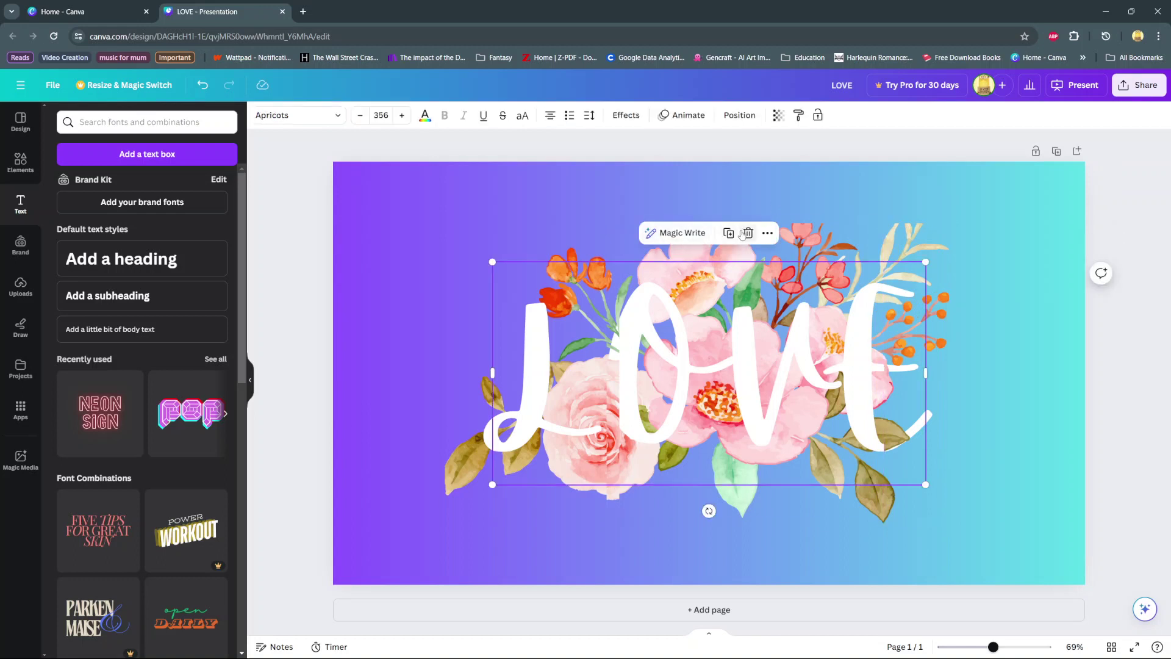